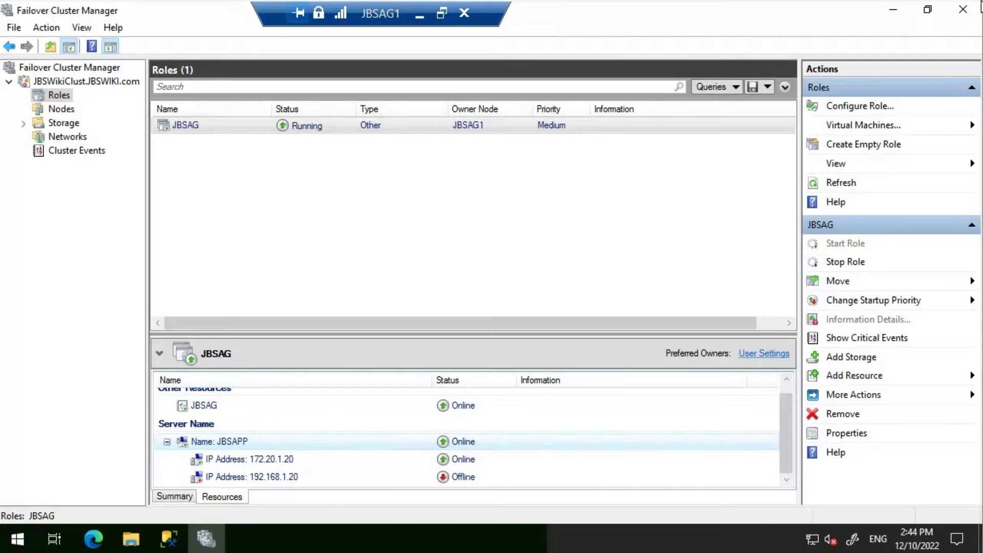
- Switch to SQL Server Management Studio and start a new linked server named TEST1 under Server Objects
{"action": "left_click", "coordinate": [895, 13]}
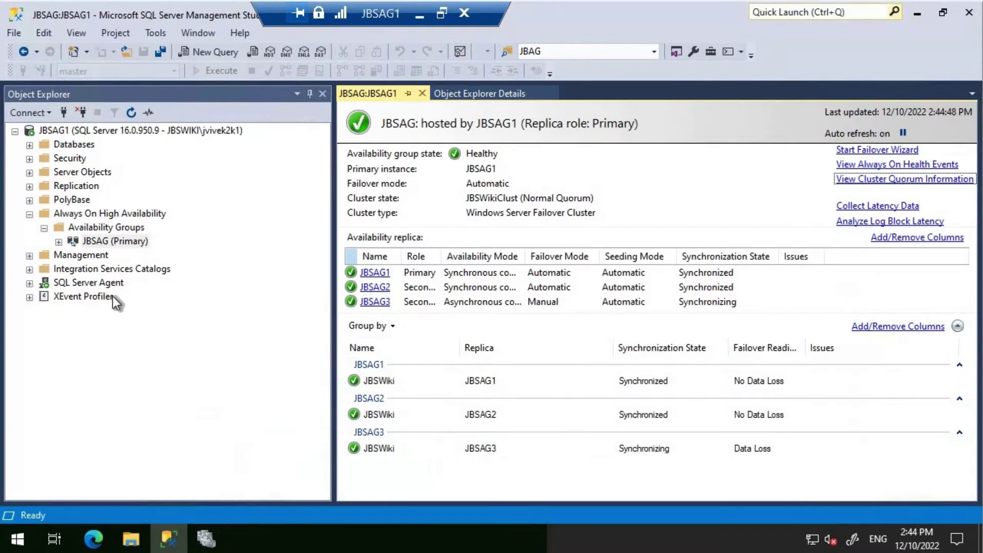
{"action": "left_click", "coordinate": [29, 172]}
{"action": "right_click", "coordinate": [84, 214]}
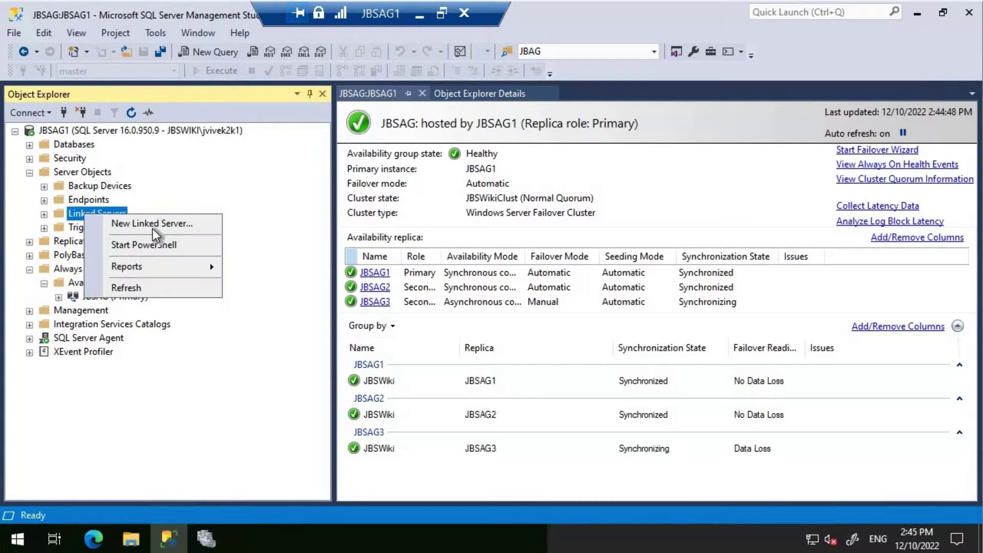
{"action": "left_click", "coordinate": [159, 225]}
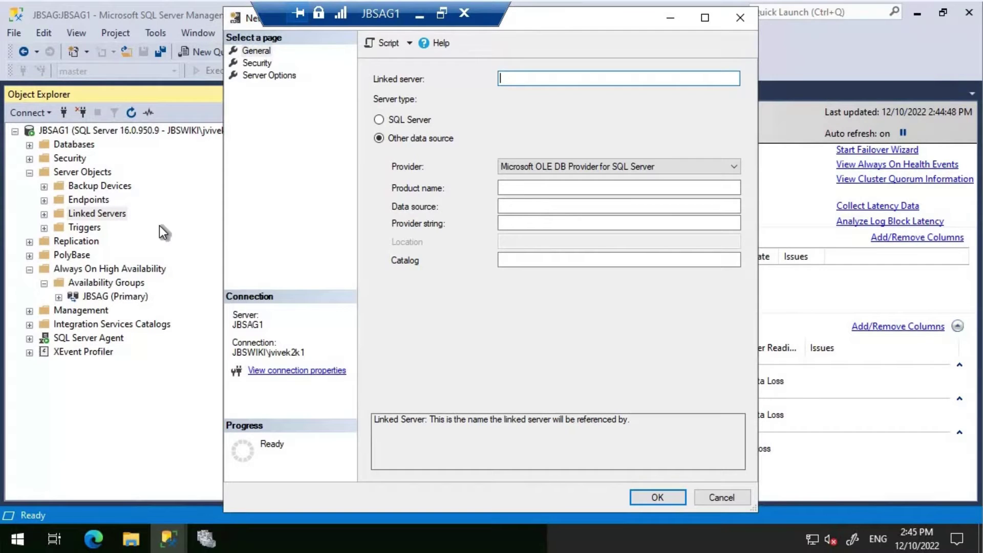
{"action": "type", "text": "TEST1"}
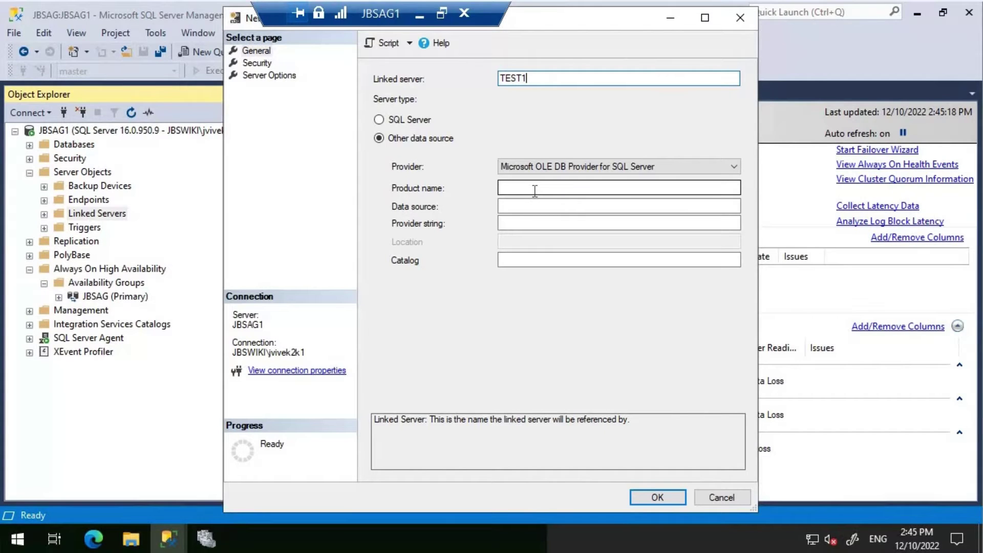
- Set the linked server's data source to JBSAPP and its provider string to applicationintent=Readonly
{"action": "left_click", "coordinate": [523, 206]}
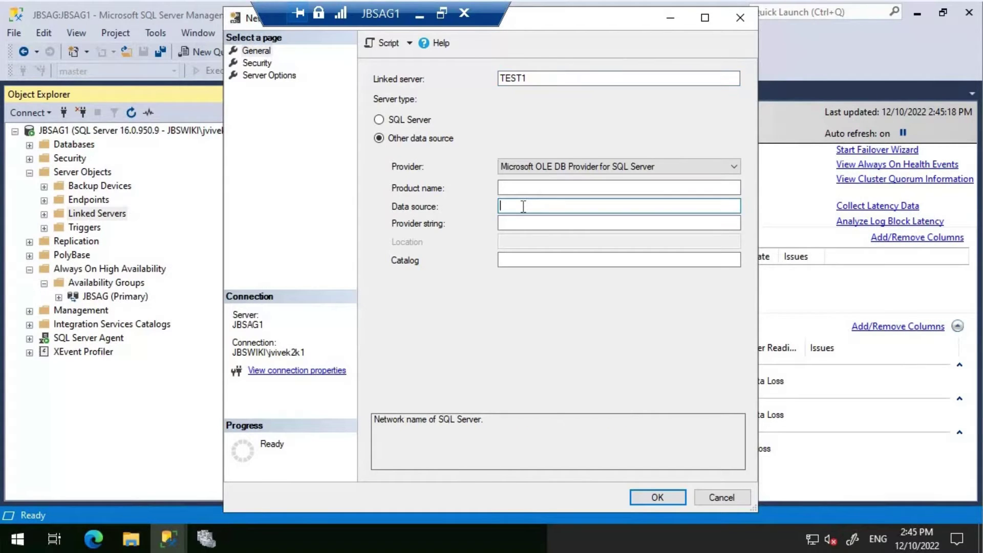
{"action": "type", "text": "JBSAPP"}
{"action": "left_click", "coordinate": [531, 222]}
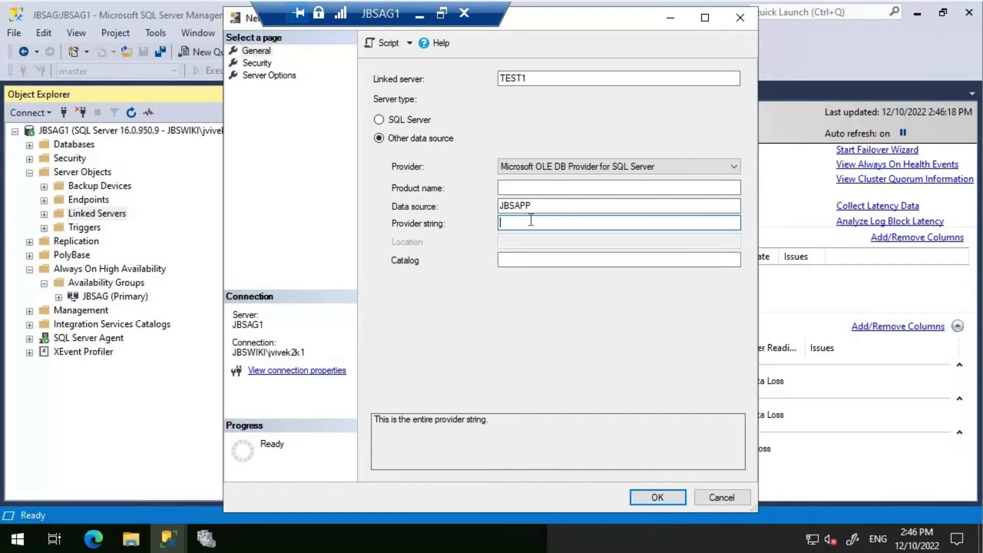
{"action": "type", "text": "applicationintent=Readonly"}
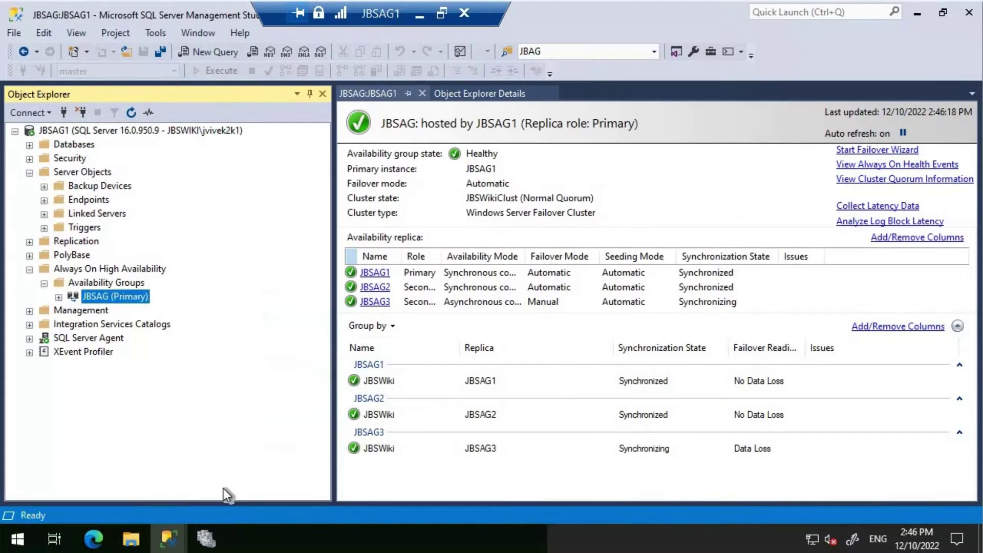
- Review the read-only routing configuration of availability group JBSAG for replicas JBSAG1, JBSAG2 and JBSAG3, leaving it unsaved
{"action": "right_click", "coordinate": [113, 296]}
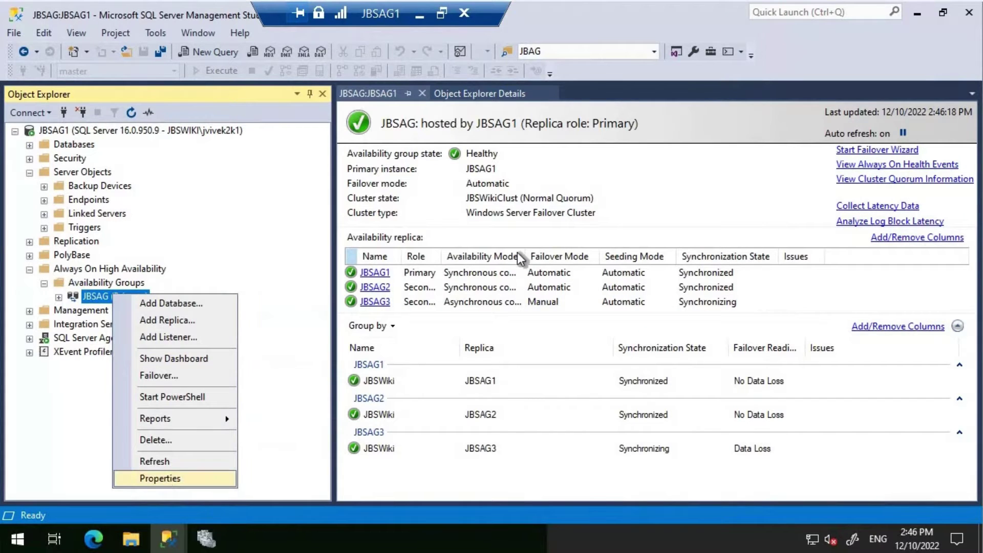
{"action": "key", "text": "Return"}
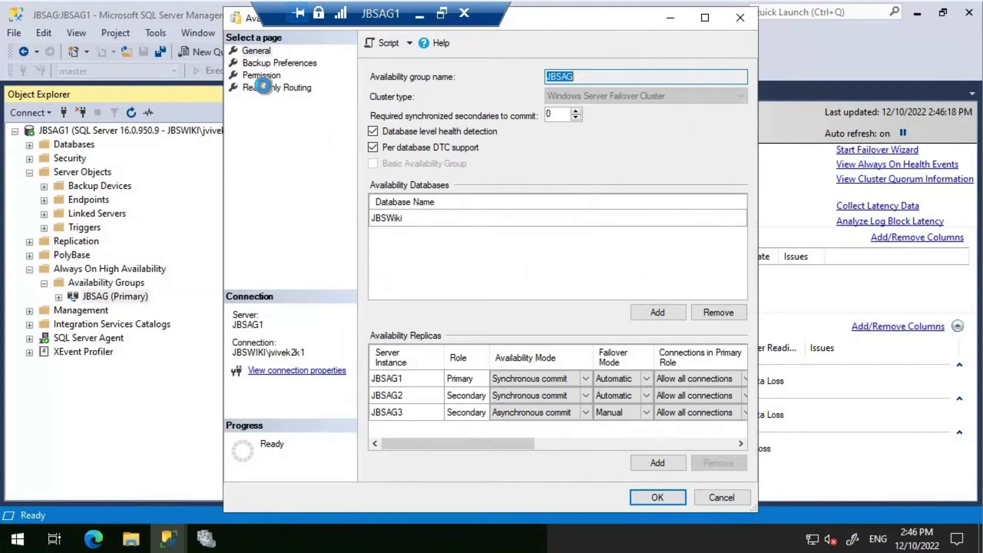
{"action": "left_click", "coordinate": [263, 88]}
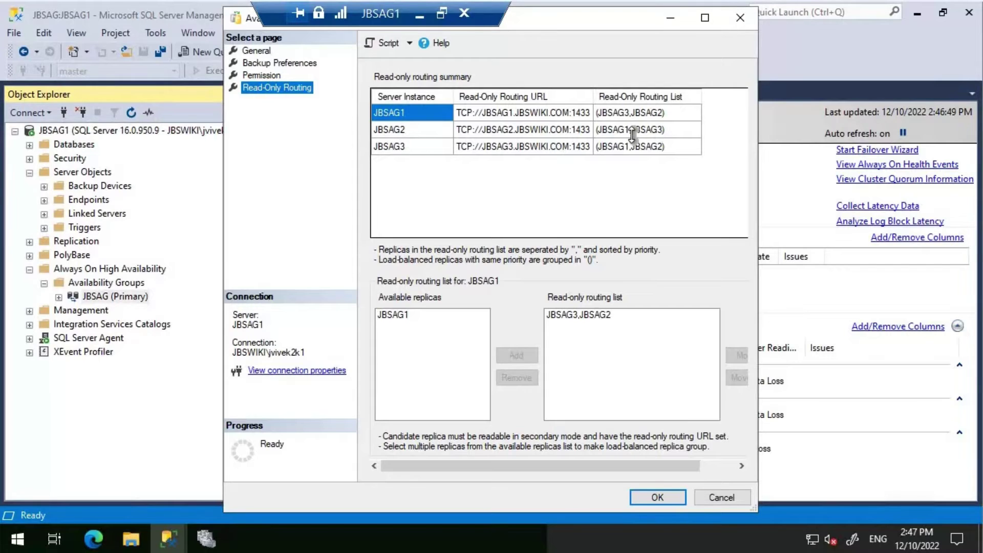
{"action": "left_click", "coordinate": [434, 128]}
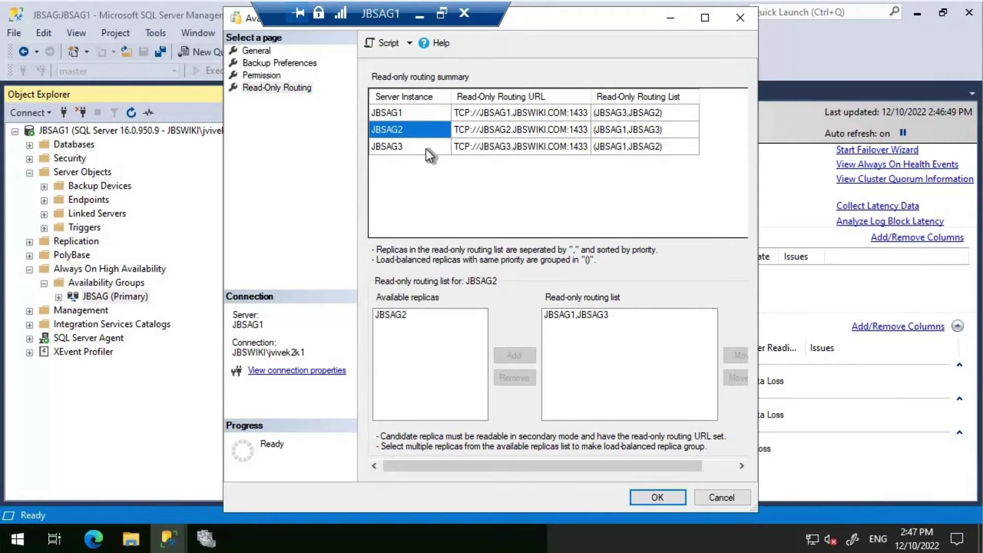
{"action": "left_click", "coordinate": [429, 149]}
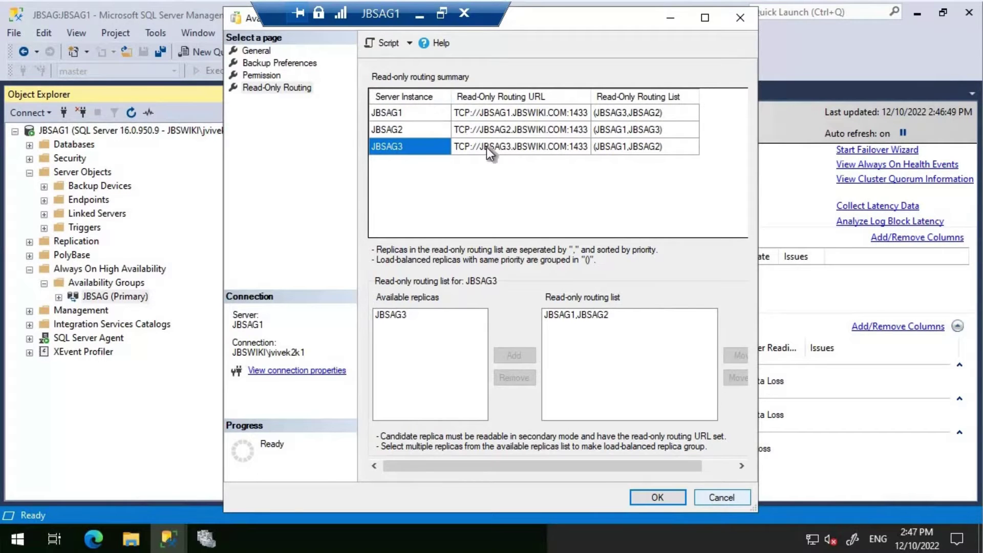
{"action": "left_click", "coordinate": [736, 499]}
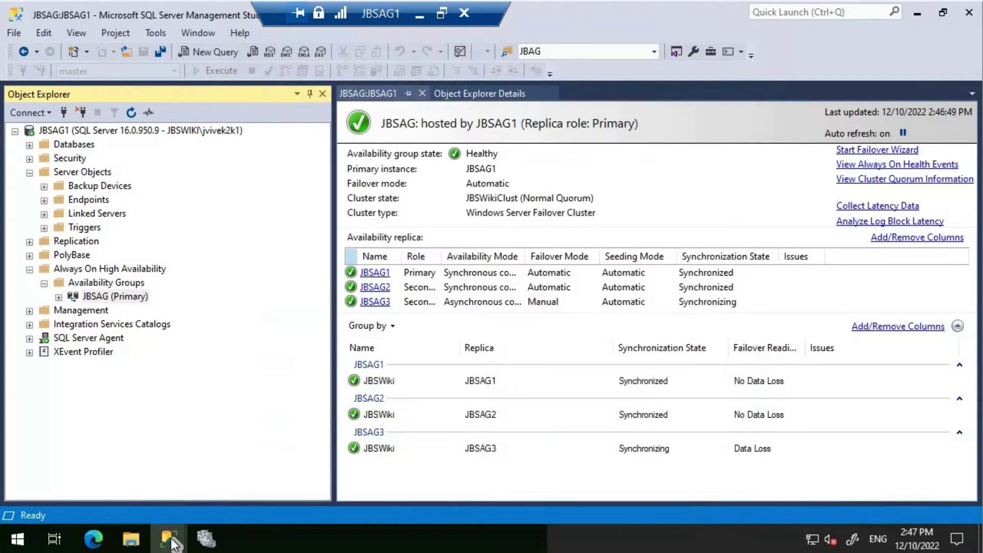
- Set undefined logins on the new linked server to use the login's current security context and create the linked server
{"action": "mouse_move", "coordinate": [168, 539]}
{"action": "left_click", "coordinate": [272, 461]}
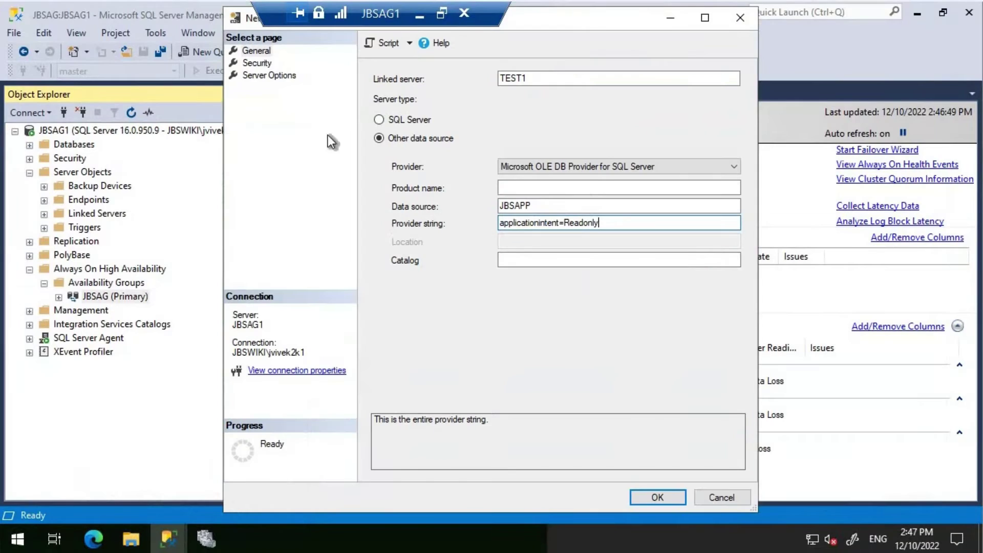
{"action": "left_click", "coordinate": [263, 62]}
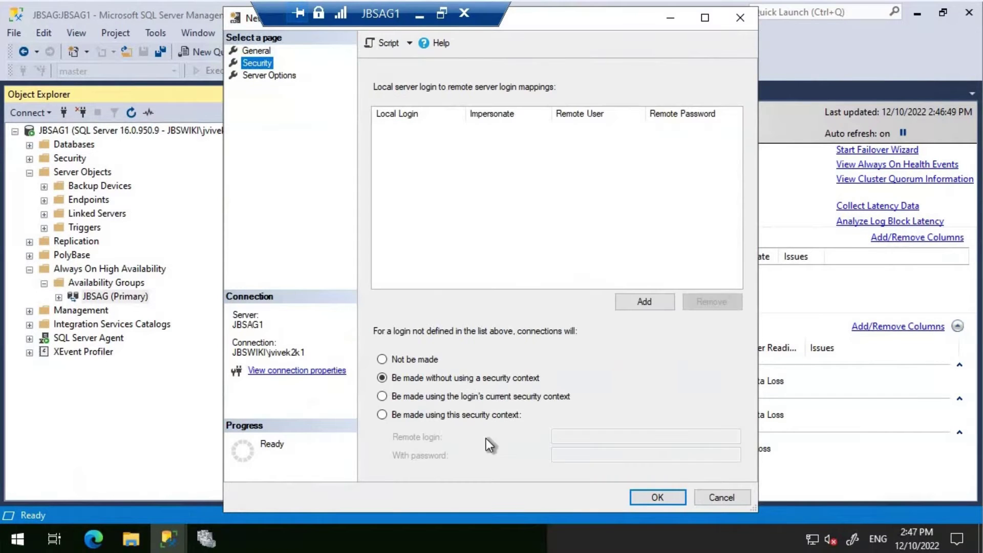
{"action": "left_click", "coordinate": [412, 399]}
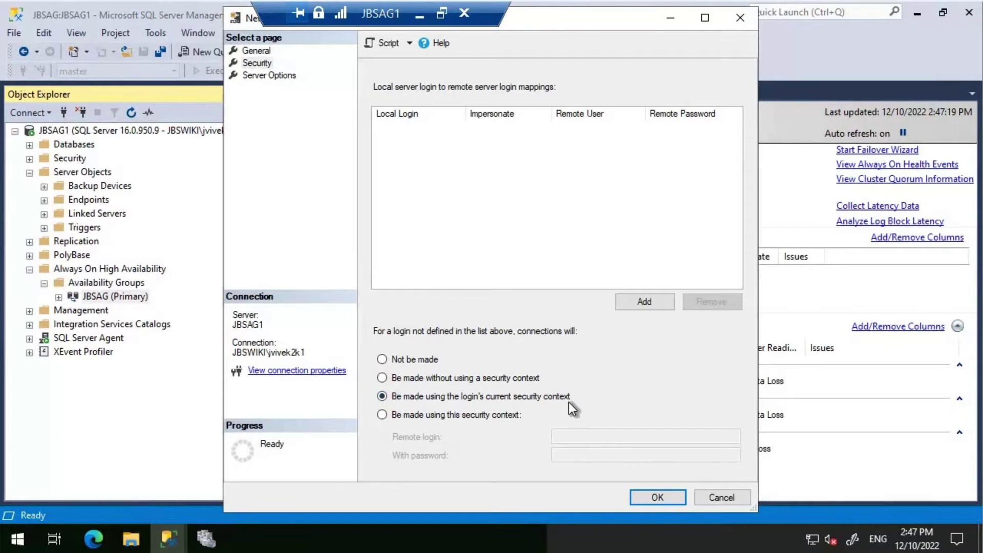
{"action": "left_click", "coordinate": [654, 499]}
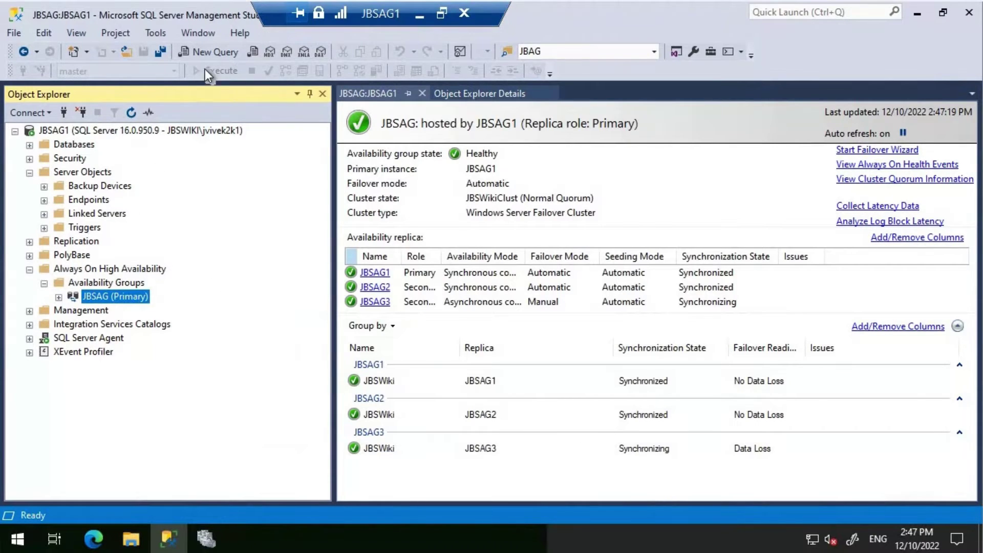
{"action": "left_click", "coordinate": [208, 54]}
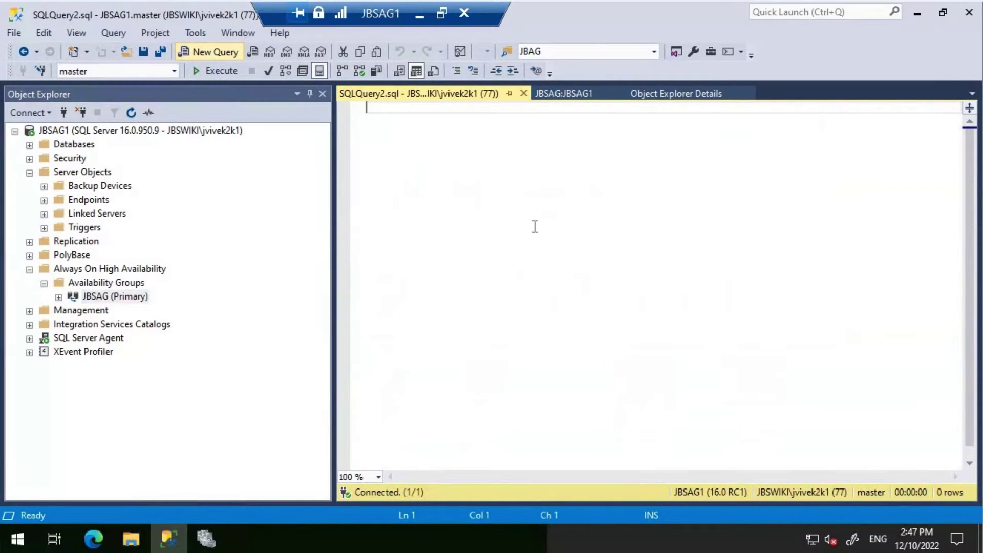
{"action": "type", "text": "sele"}
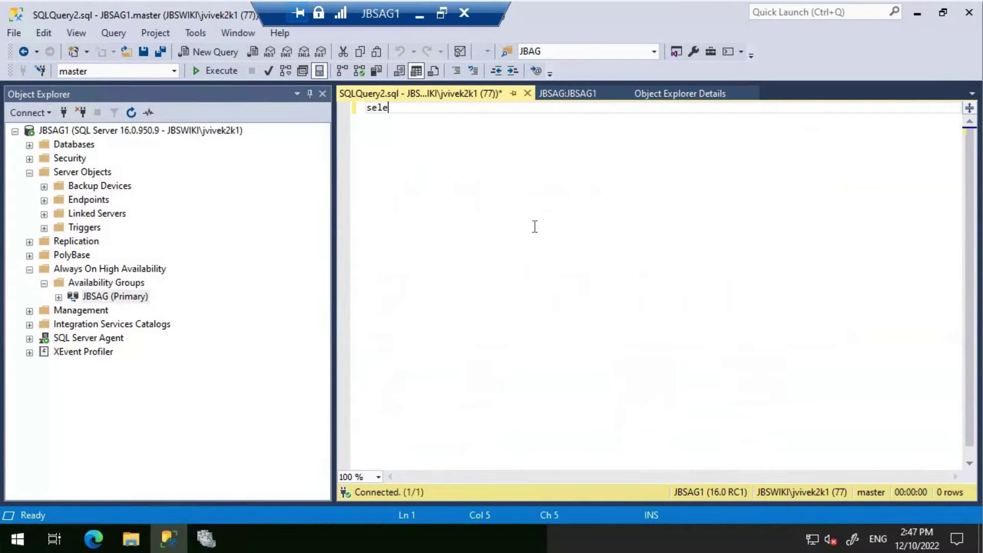
{"action": "type", "text": "ct @@server"}
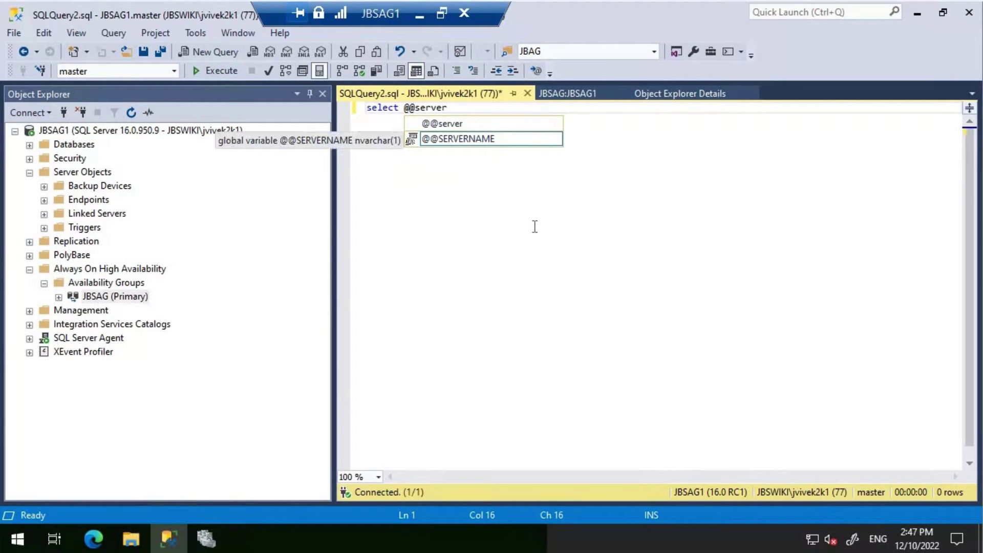
{"action": "key", "text": "Tab"}
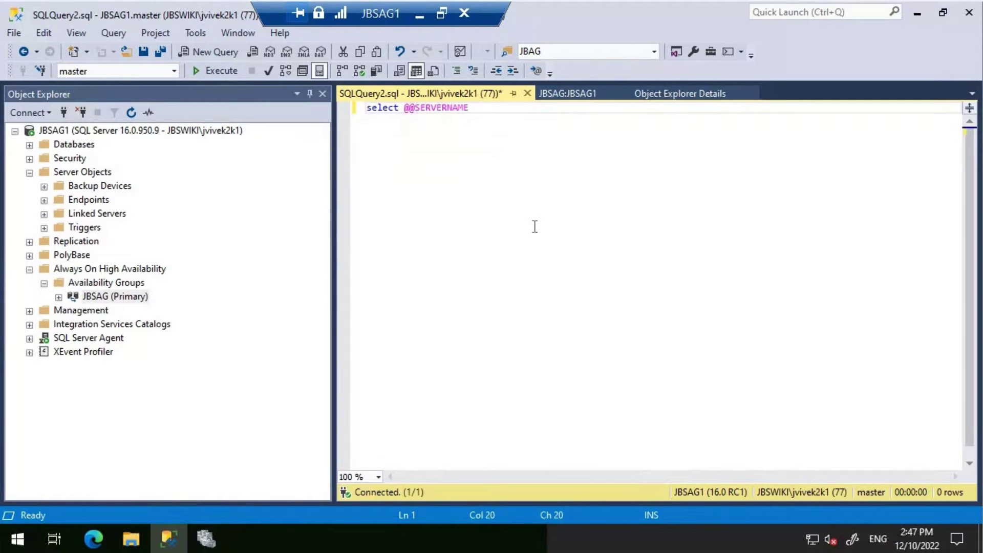
{"action": "key", "text": "F5"}
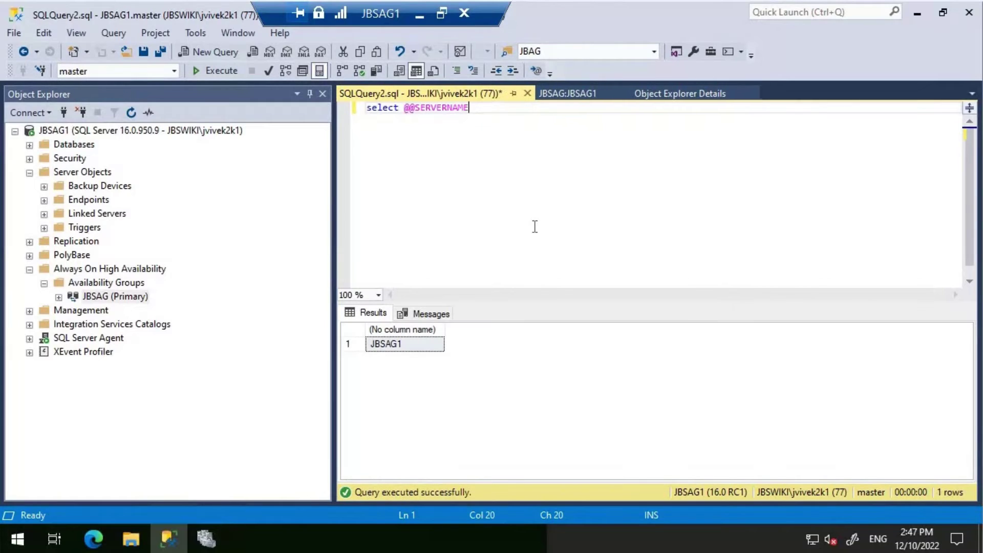
{"action": "key", "text": "Return"}
{"action": "key", "text": "Return"}
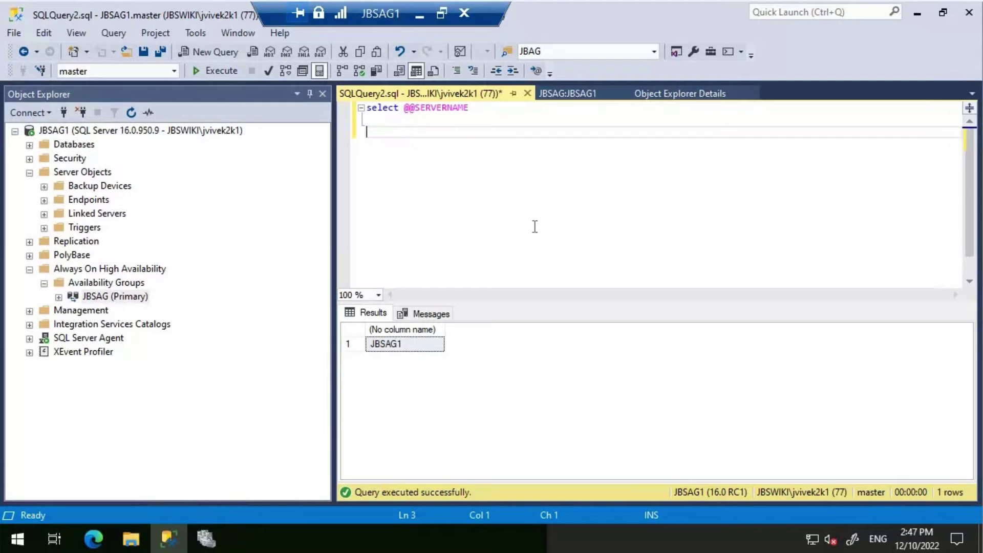
{"action": "left_click", "coordinate": [44, 214]}
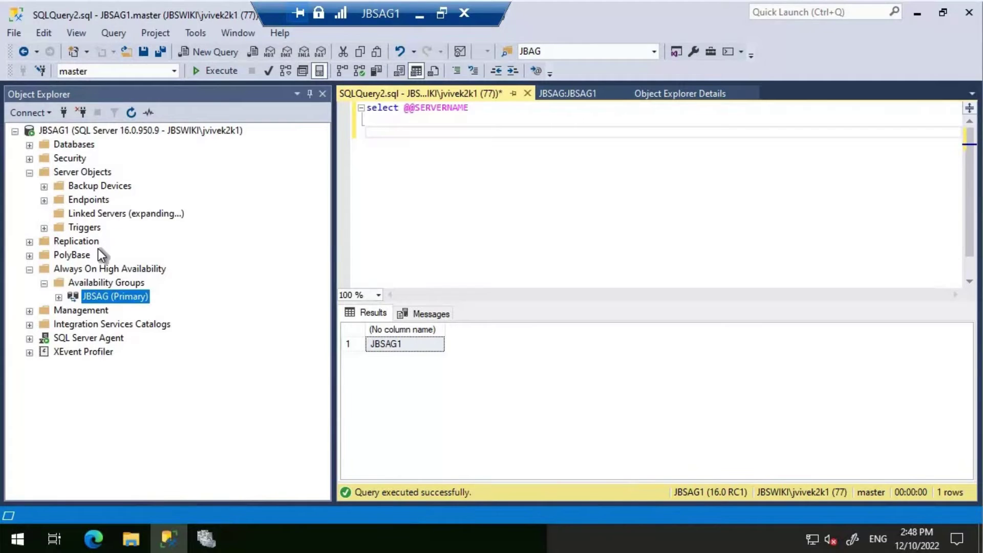
{"action": "left_click", "coordinate": [485, 138]}
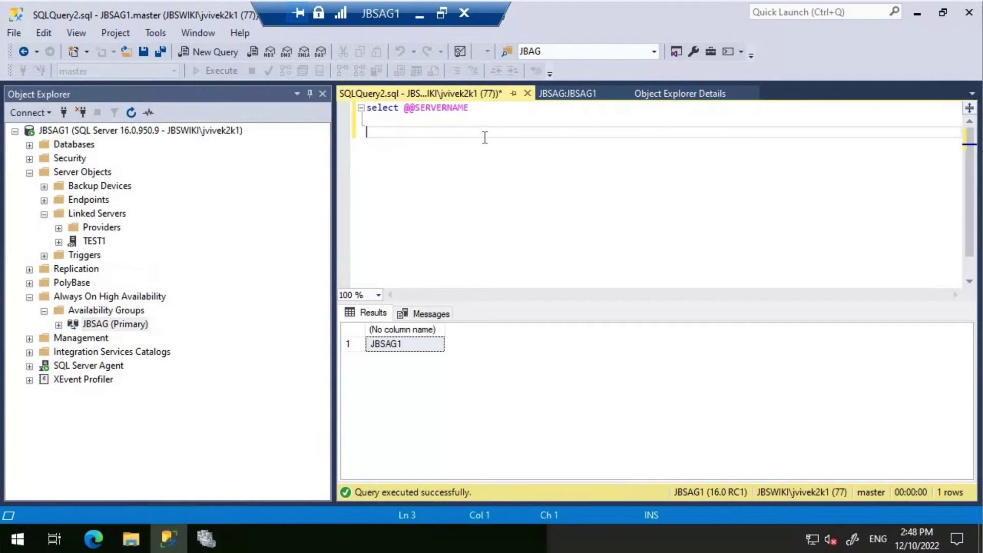
{"action": "type", "text": "select * from openquery([TEST1],'select @@servername')"}
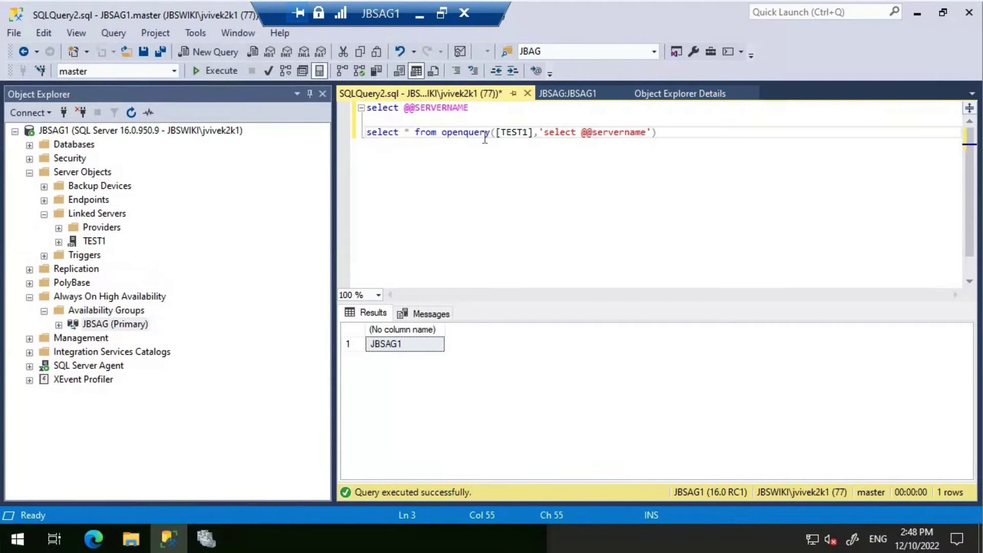
{"action": "key", "text": "F5"}
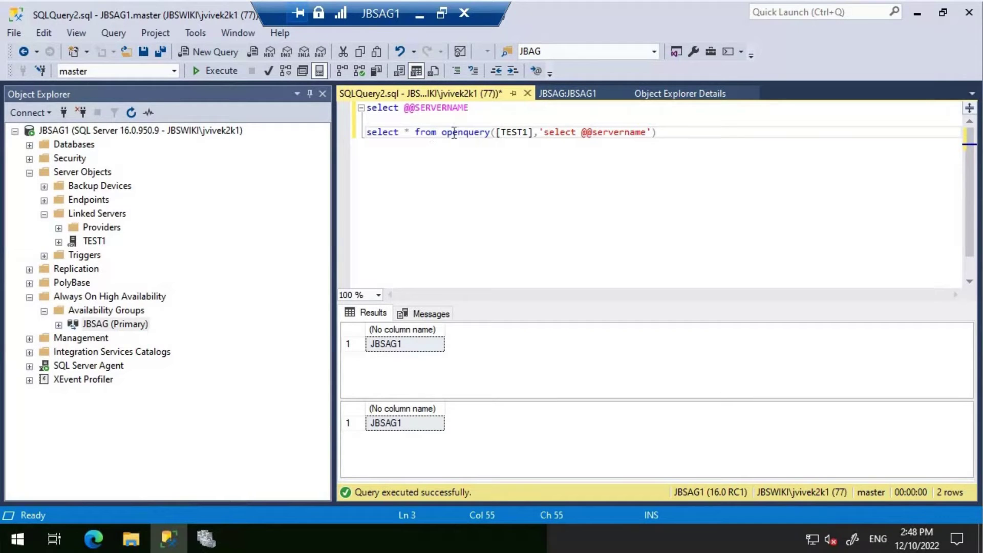
- Examine the general properties of the TEST1 linked server and close them without changes
{"action": "left_click", "coordinate": [517, 132]}
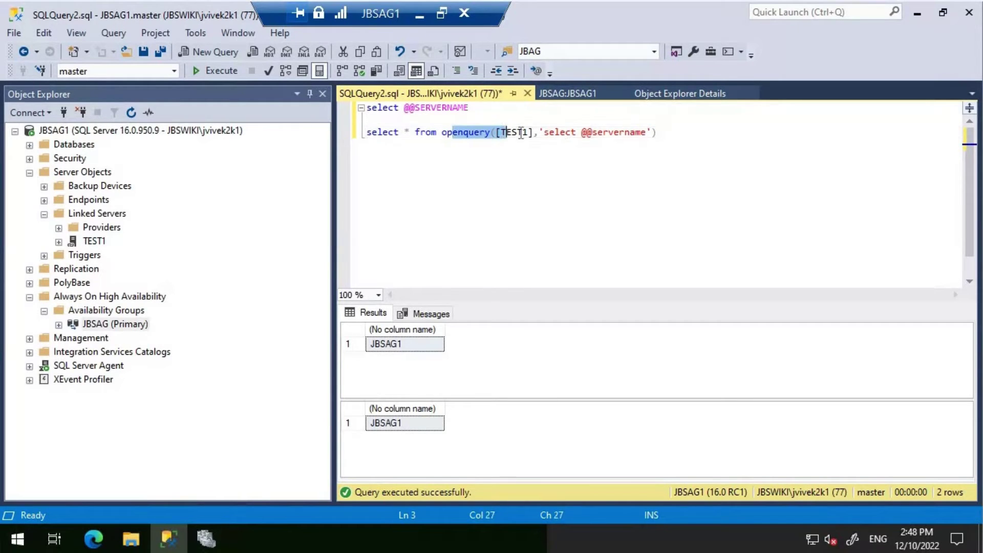
{"action": "right_click", "coordinate": [96, 240]}
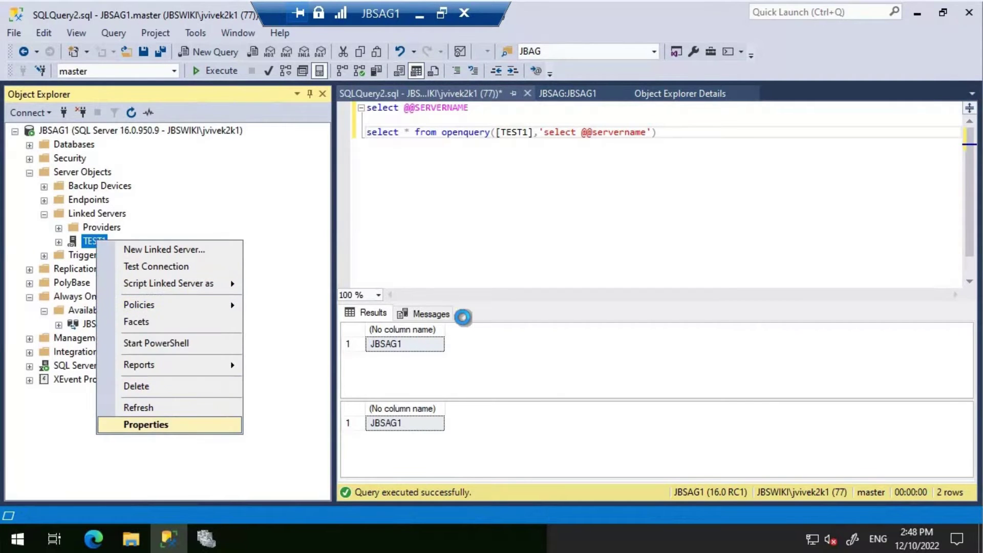
{"action": "key", "text": "Return"}
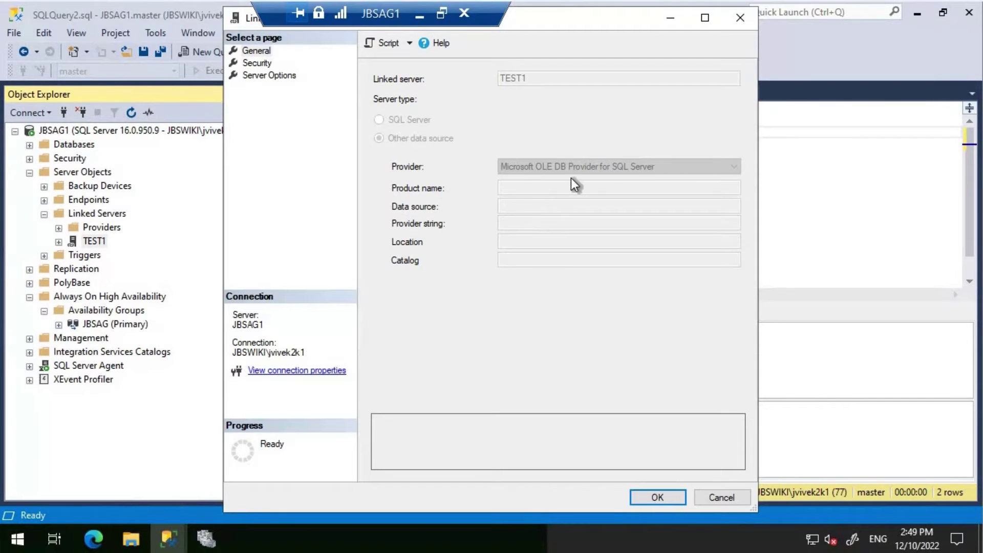
{"action": "left_click", "coordinate": [720, 500]}
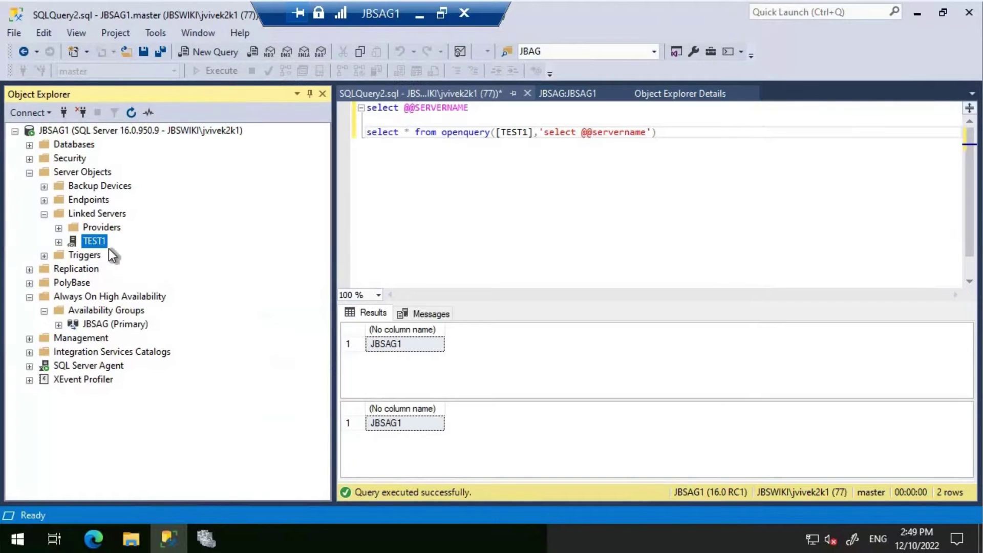
- Delete the TEST1 linked server together with all remote logins defined for it
{"action": "right_click", "coordinate": [97, 244]}
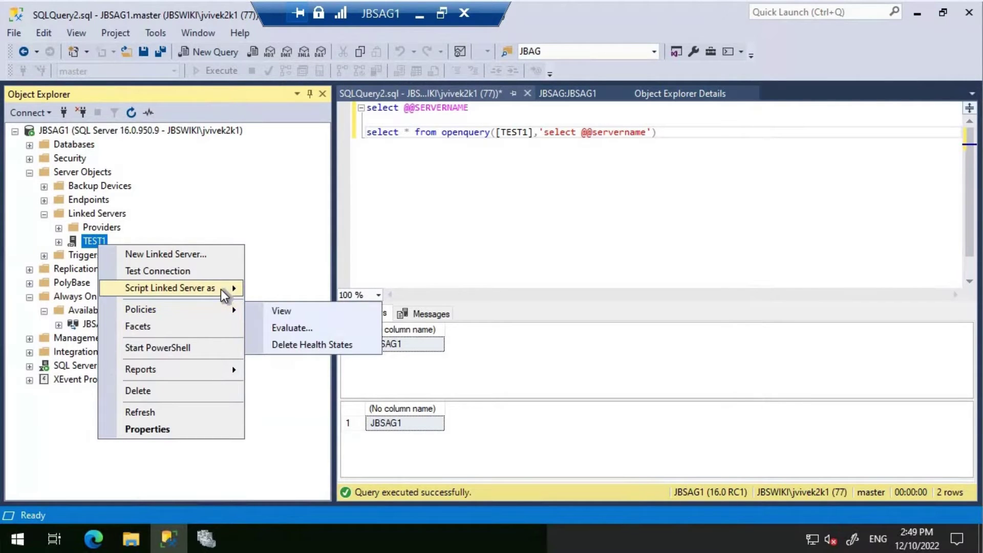
{"action": "mouse_move", "coordinate": [224, 294]}
{"action": "mouse_move", "coordinate": [320, 291]}
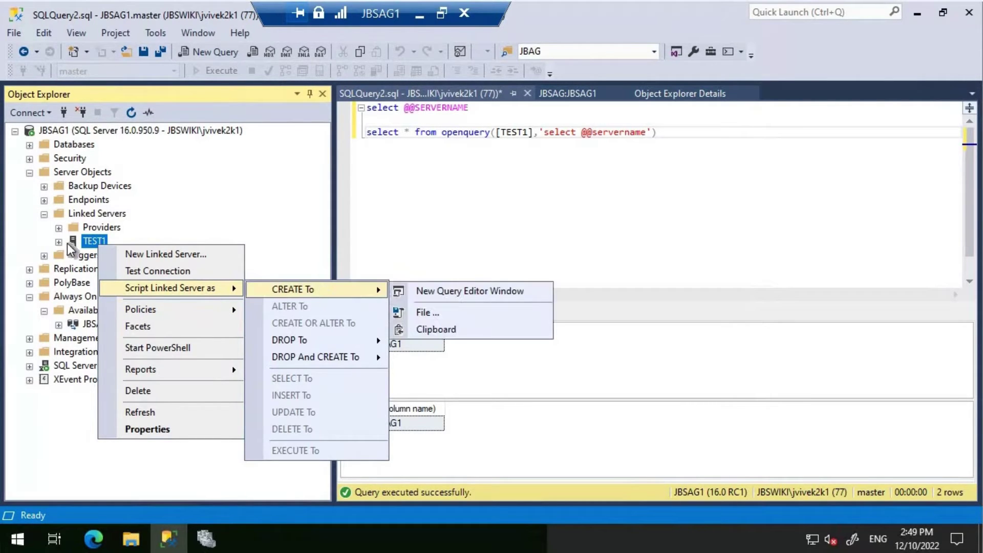
{"action": "left_click", "coordinate": [176, 393]}
{"action": "left_click", "coordinate": [657, 498]}
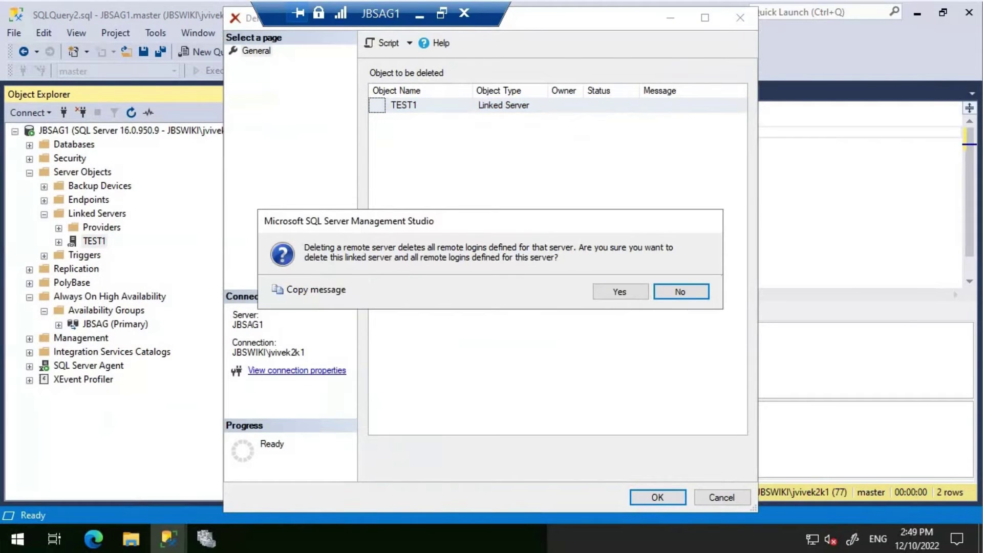
{"action": "left_click", "coordinate": [619, 292]}
- Start a new linked server named TEST1 with data source JBSAPP and provider string ApplicationIntent=ReadOnly
{"action": "right_click", "coordinate": [91, 220]}
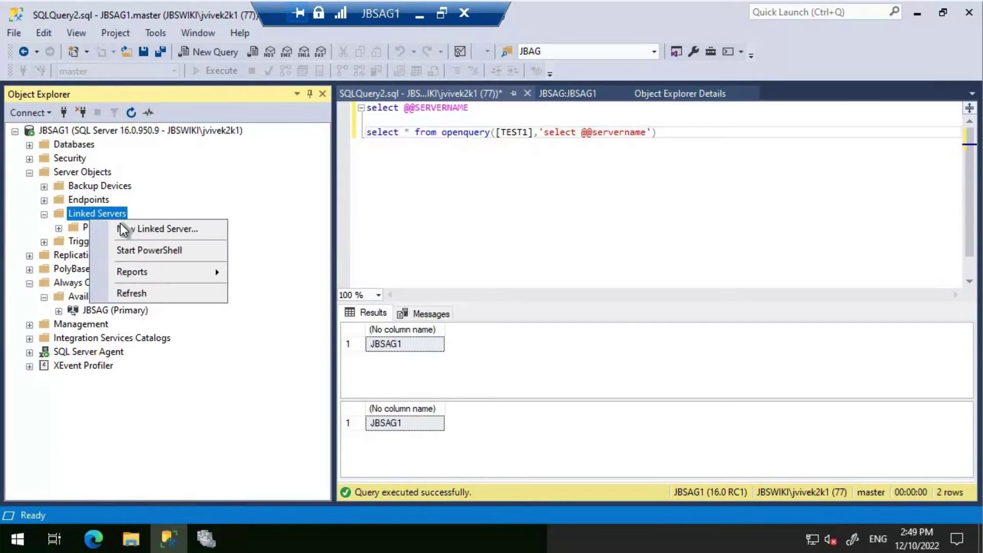
{"action": "left_click", "coordinate": [123, 230]}
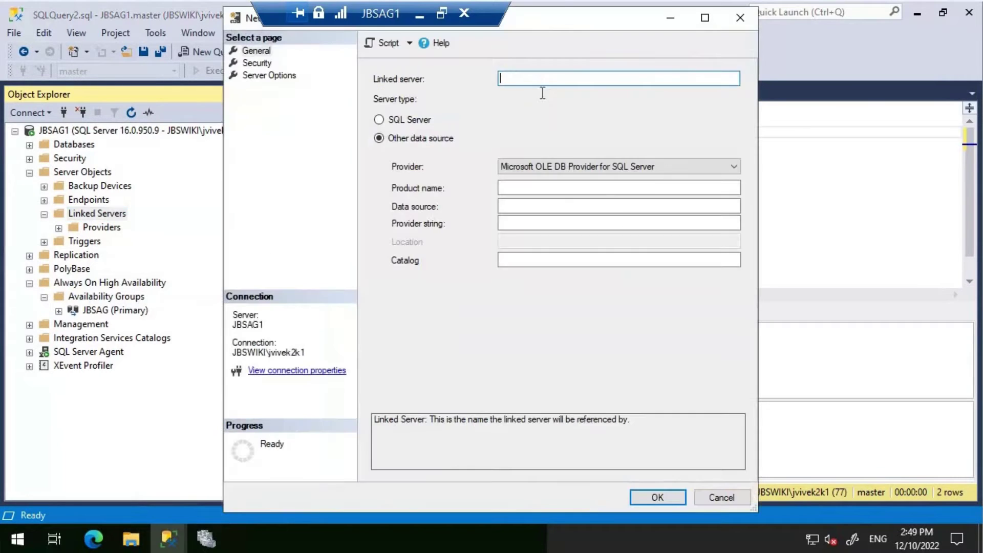
{"action": "type", "text": "TEST1"}
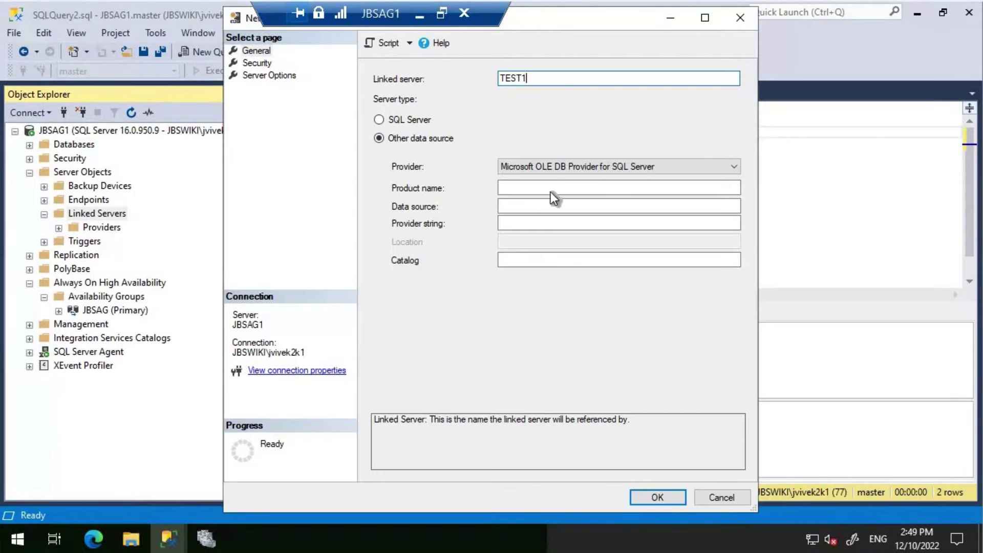
{"action": "left_click", "coordinate": [512, 207]}
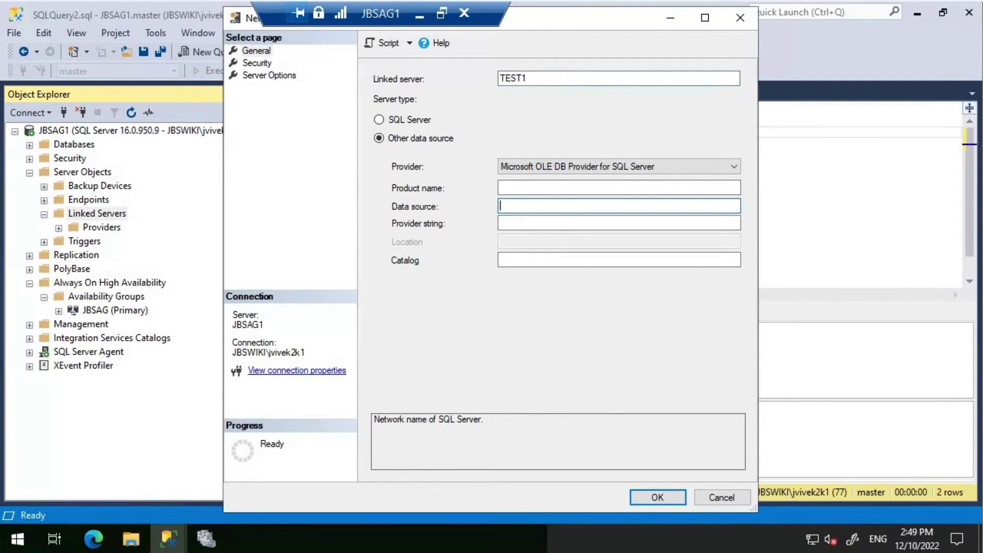
{"action": "type", "text": "JBSAPP"}
{"action": "left_click", "coordinate": [523, 225]}
{"action": "type", "text": "Ap"}
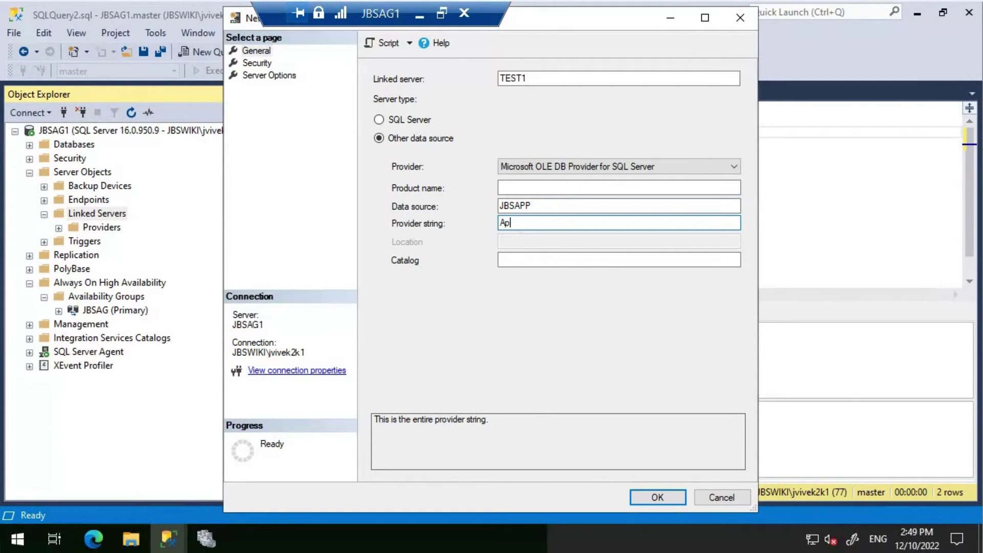
{"action": "type", "text": "plicationIntent=ReadOnly"}
- Look up the listener and database of the JBSAG availability group, and set the linked server's catalog to JBSWiki
{"action": "left_click", "coordinate": [524, 259]}
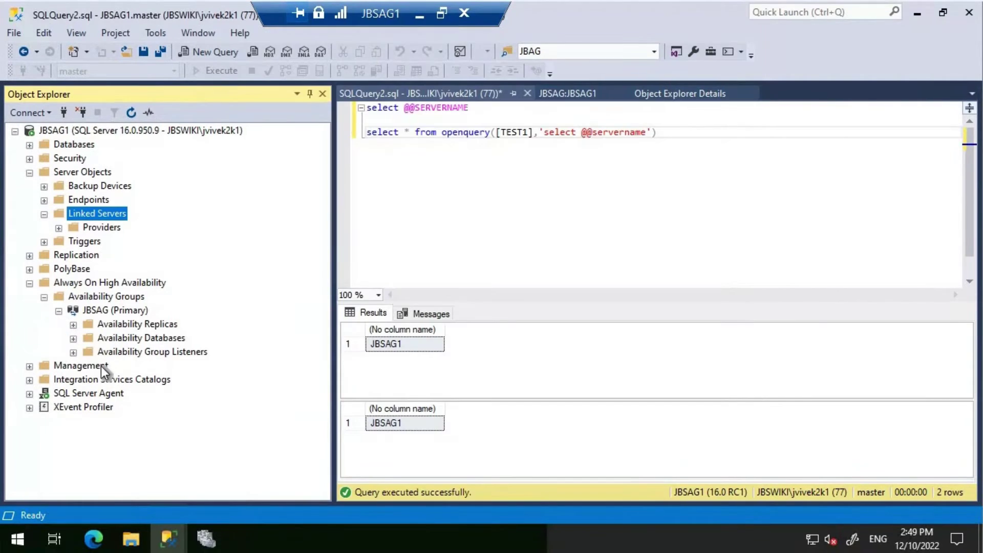
{"action": "left_click", "coordinate": [73, 352]}
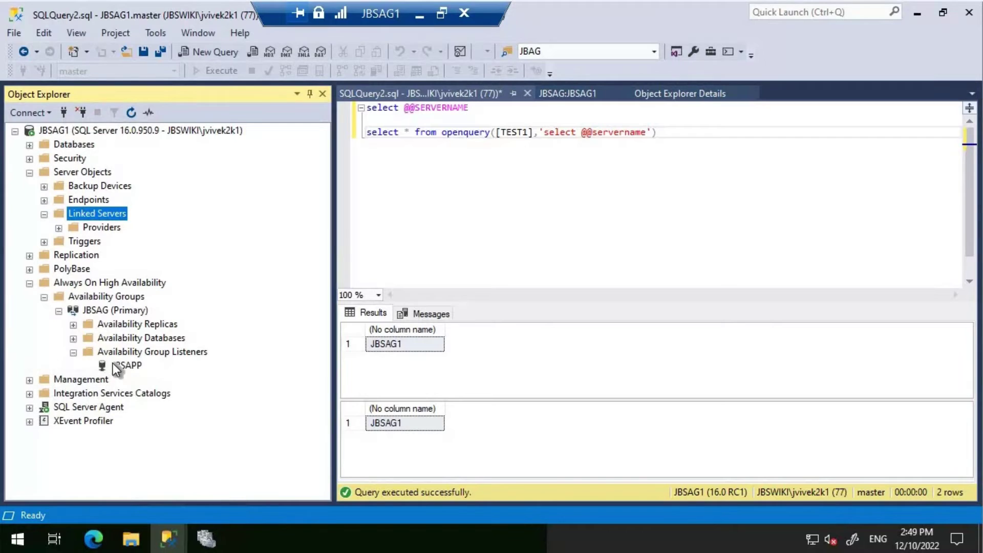
{"action": "left_click", "coordinate": [73, 339]}
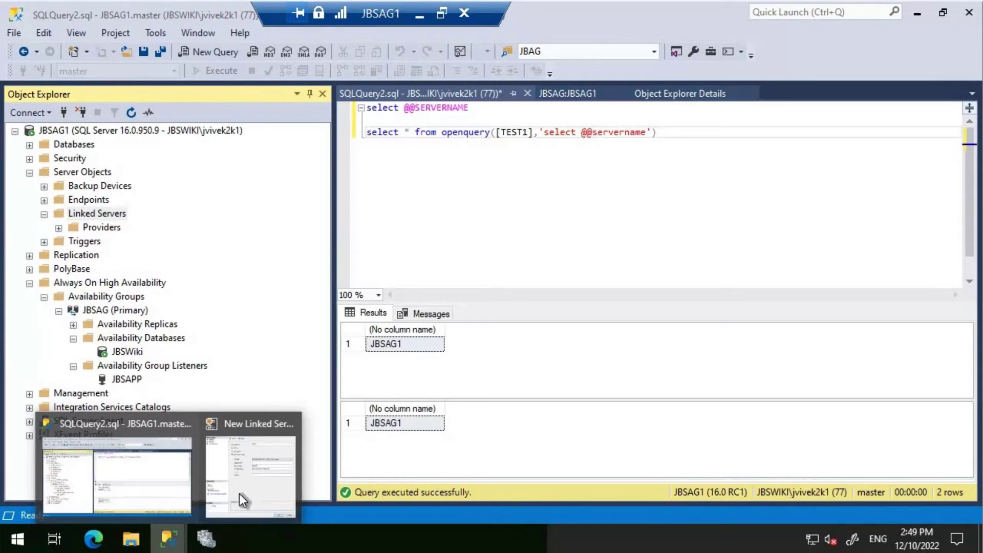
{"action": "left_click", "coordinate": [238, 494]}
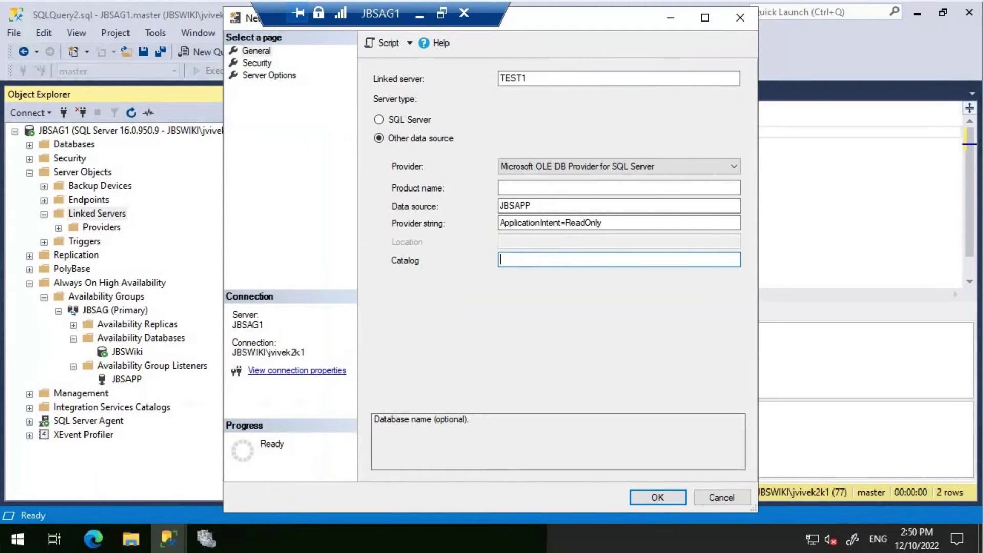
{"action": "type", "text": "JBSWiki"}
- Set the linked server's connections to use the login's current security context and create it
{"action": "left_click", "coordinate": [257, 63]}
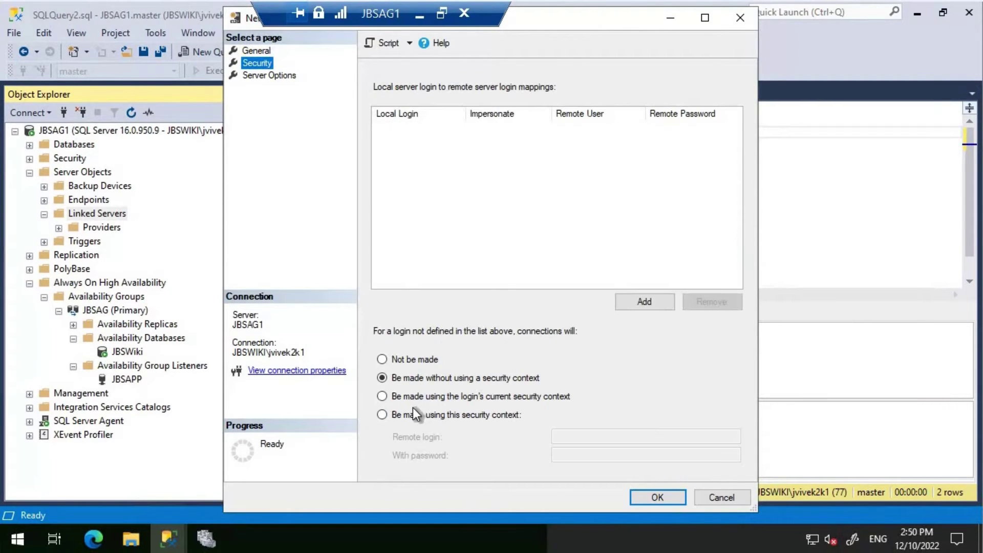
{"action": "left_click", "coordinate": [414, 396]}
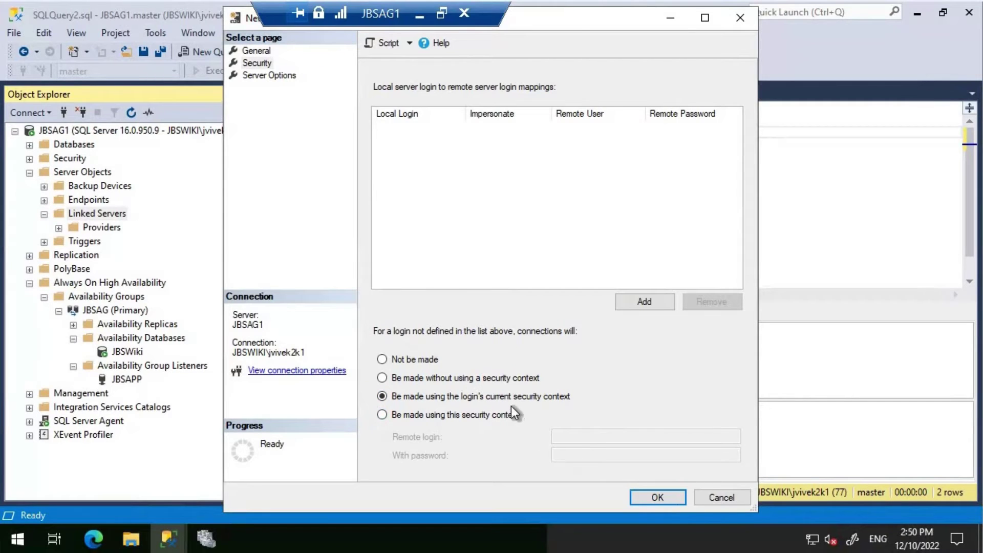
{"action": "left_click", "coordinate": [655, 493]}
- Rerun both server-name statements, and copy them into a new query window and execute them there too
{"action": "left_click", "coordinate": [506, 173]}
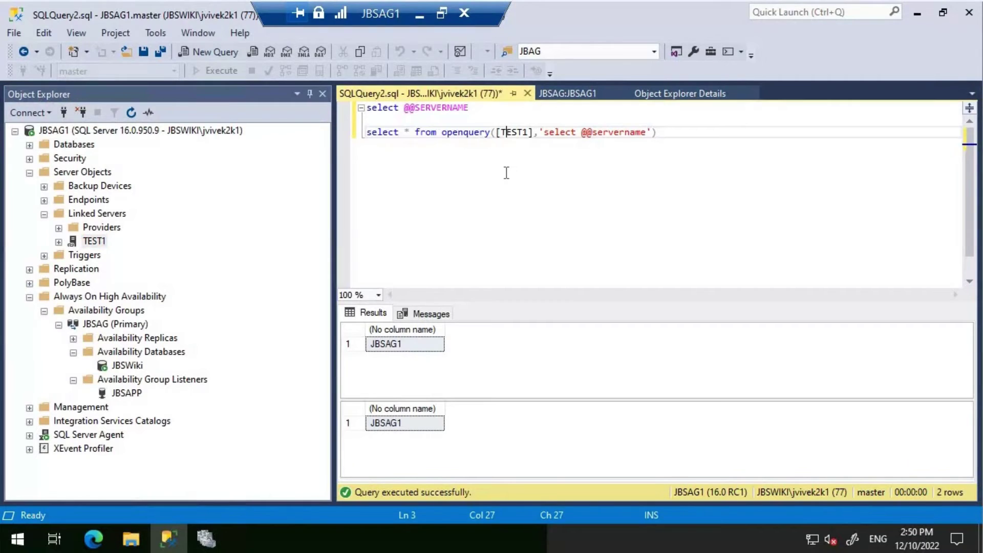
{"action": "key", "text": "F5"}
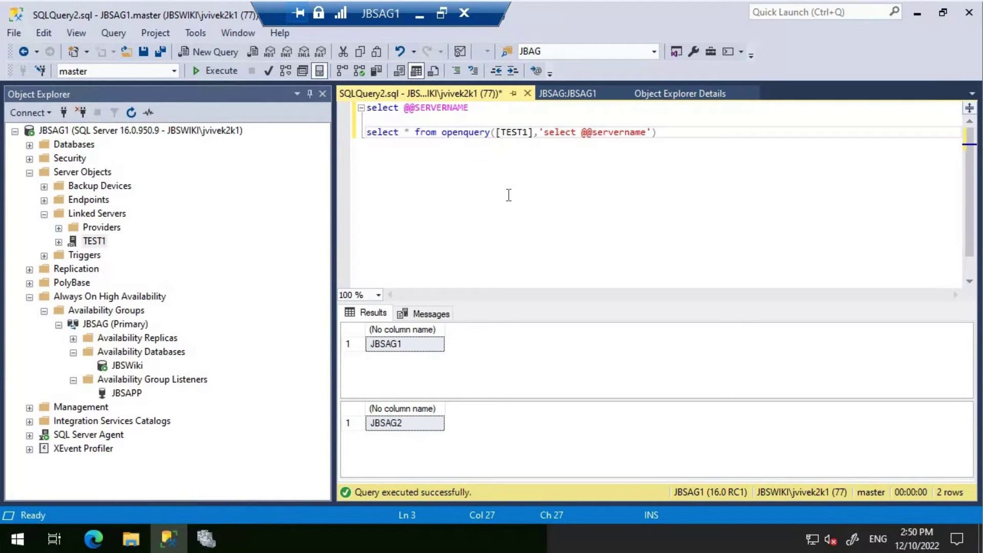
{"action": "key", "text": "ctrl+a"}
{"action": "key", "text": "ctrl+c"}
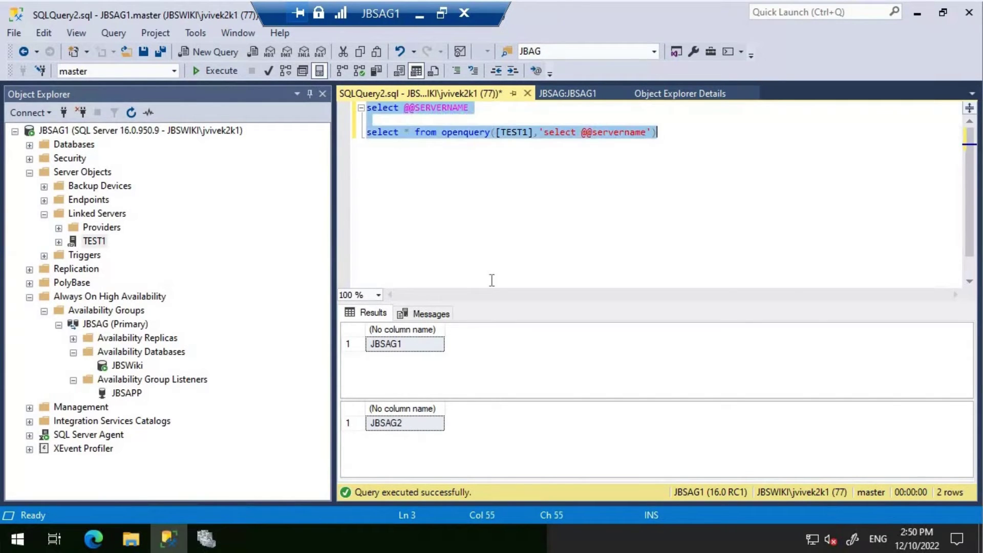
{"action": "left_click", "coordinate": [200, 51]}
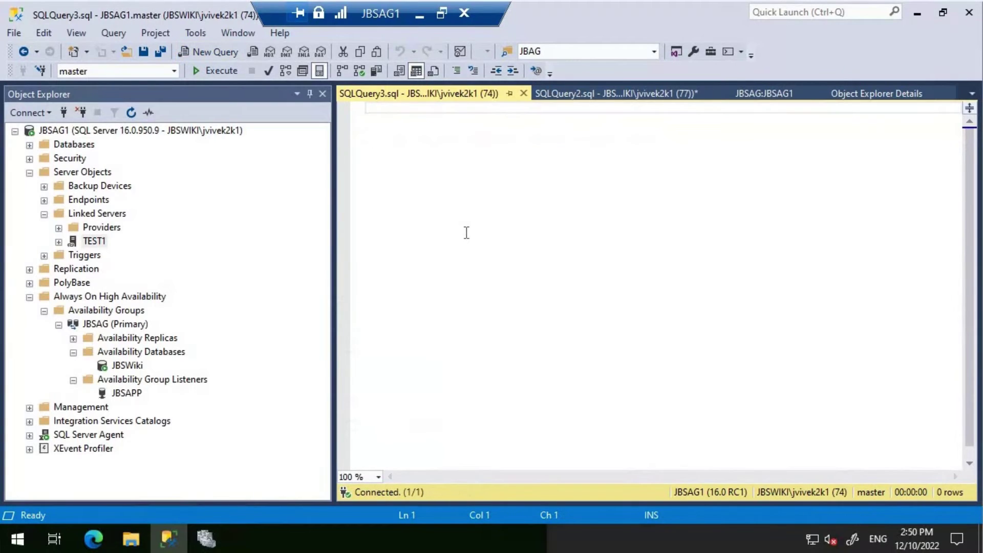
{"action": "key", "text": "ctrl+v"}
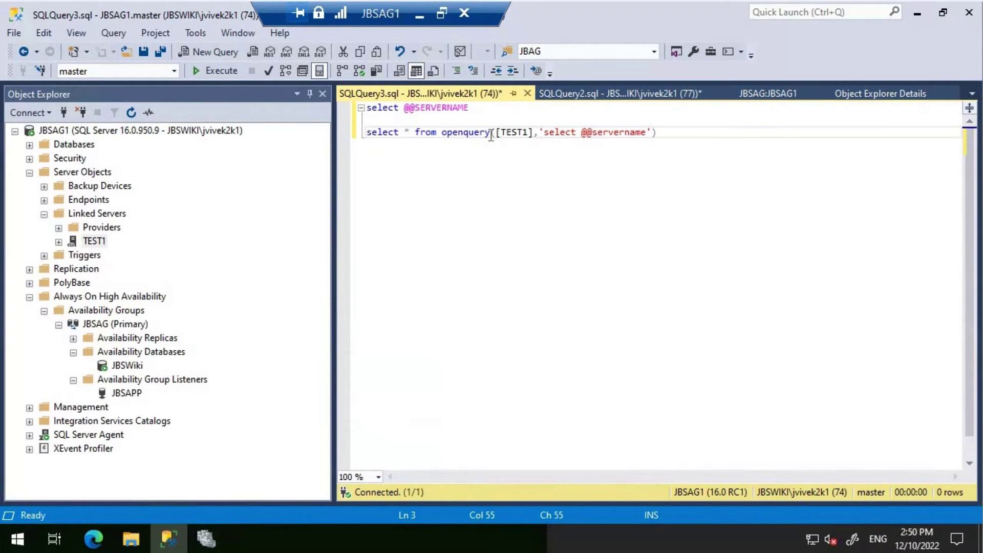
{"action": "key", "text": "F5"}
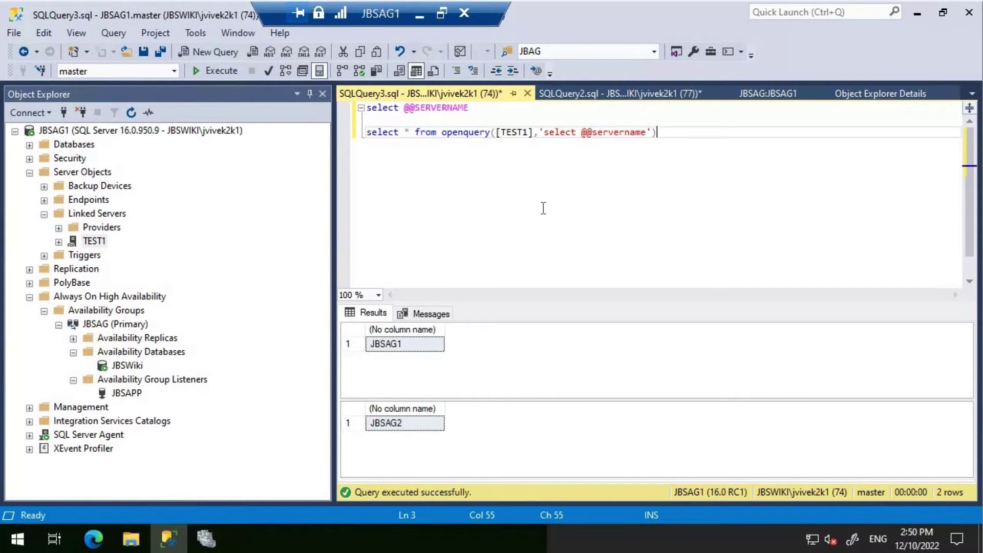
{"action": "key", "text": "ctrl+a"}
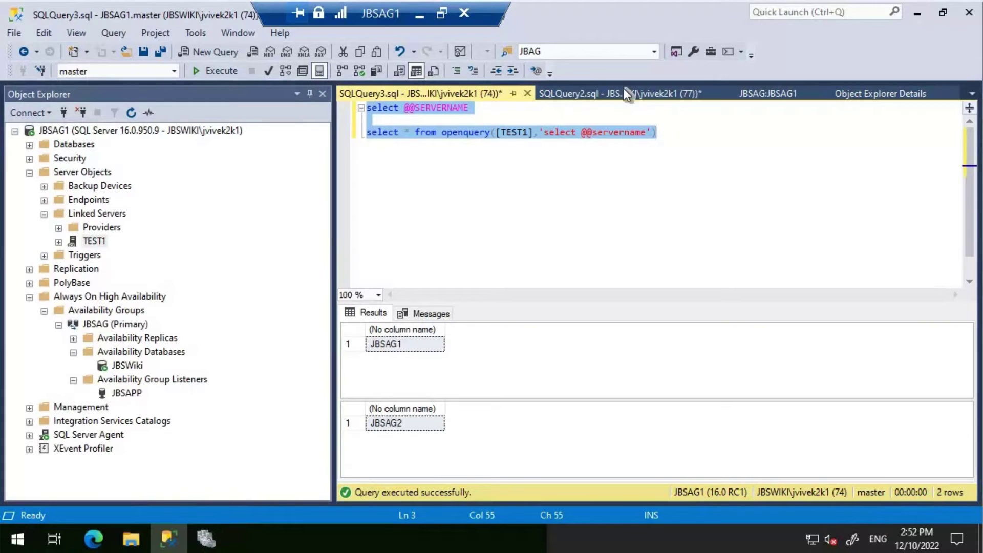
{"action": "left_click", "coordinate": [569, 93]}
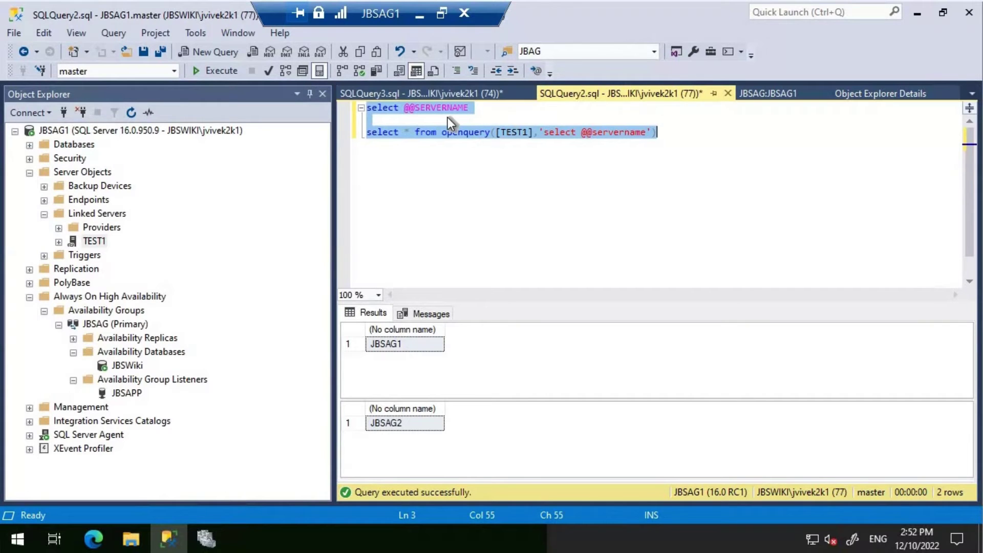
{"action": "left_click", "coordinate": [456, 94]}
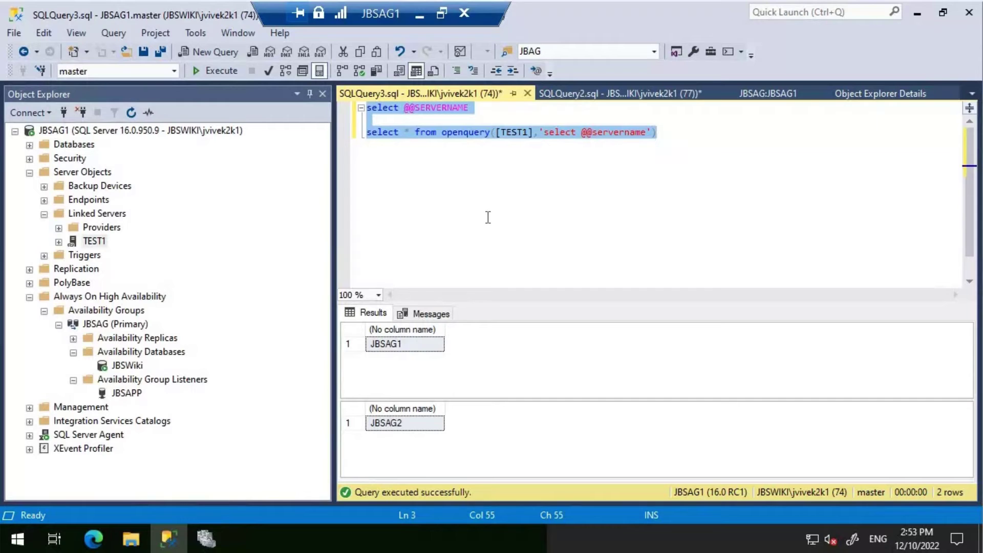
- Change the SQLQuery3 connection by reconnecting it to JBSAG1 with Windows Authentication
{"action": "right_click", "coordinate": [518, 192]}
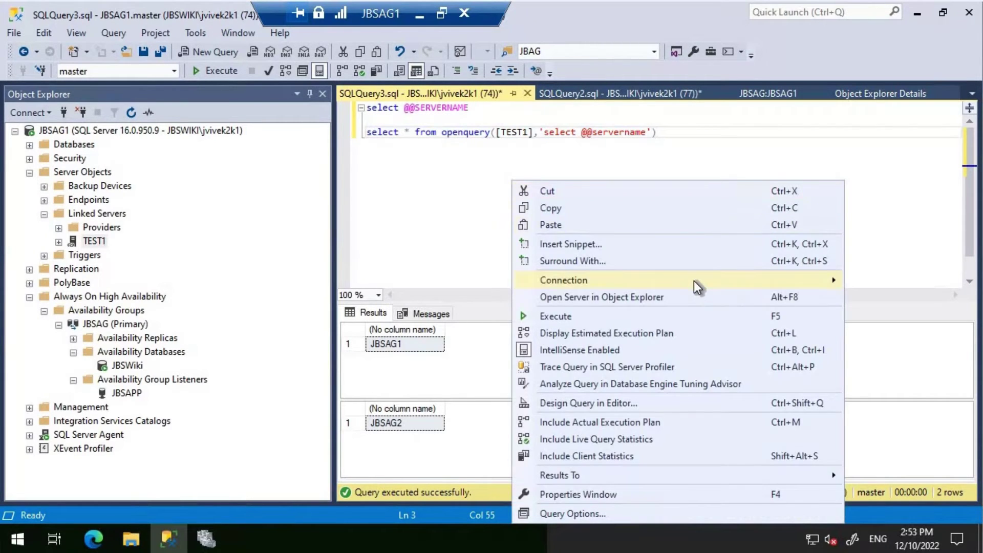
{"action": "mouse_move", "coordinate": [680, 281]}
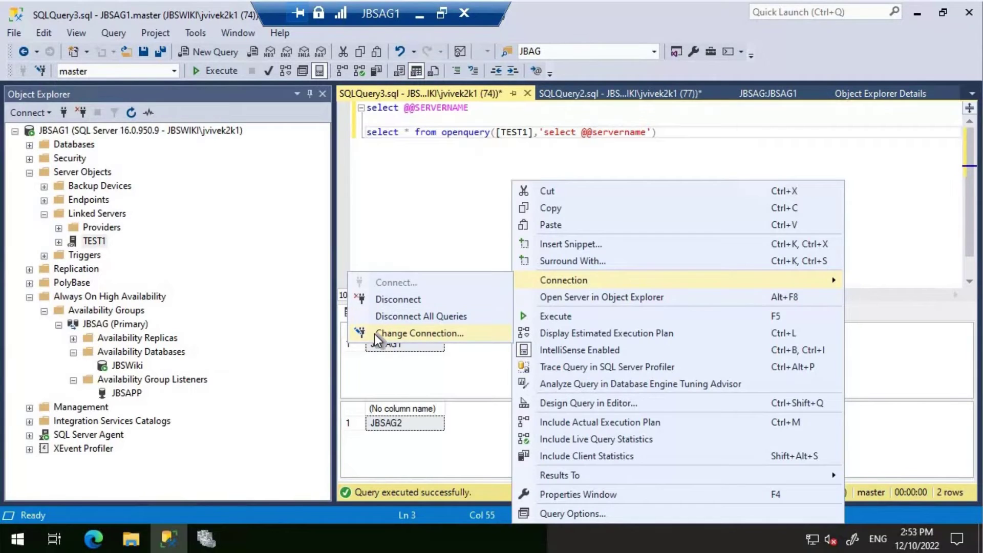
{"action": "left_click", "coordinate": [374, 334]}
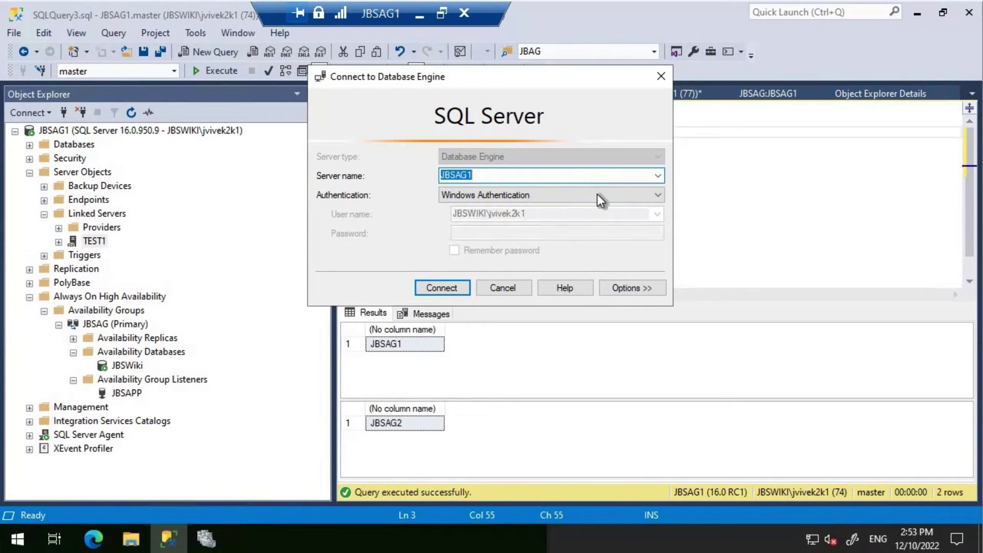
{"action": "left_click", "coordinate": [635, 195]}
{"action": "left_click", "coordinate": [422, 296]}
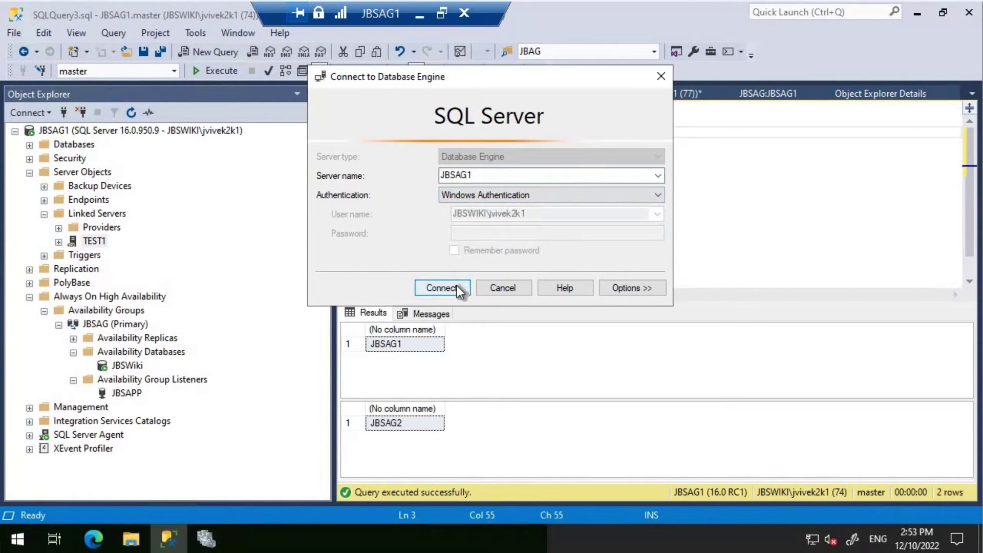
{"action": "left_click", "coordinate": [456, 284]}
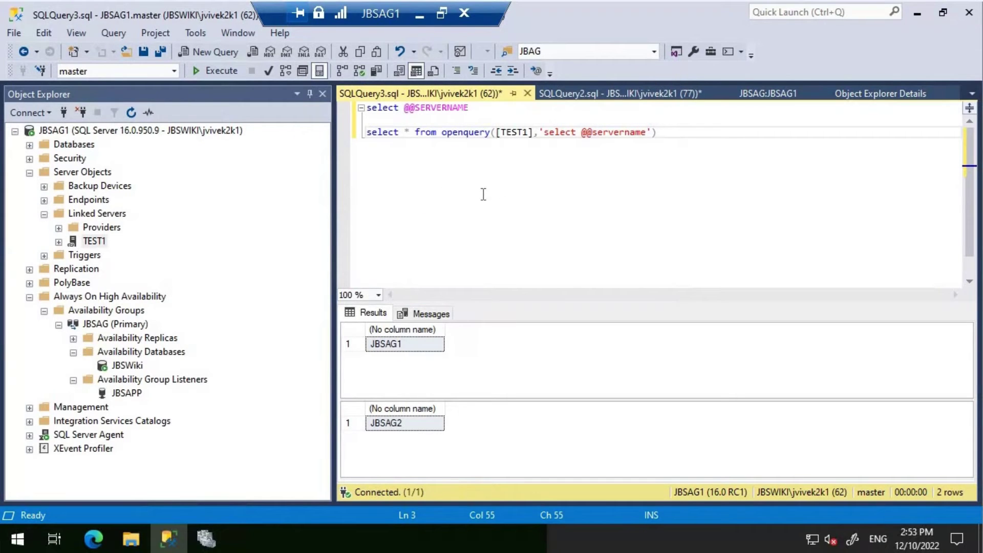
- Execute both statements over the new connection and close the SQLQuery3 window
{"action": "left_click", "coordinate": [483, 194]}
{"action": "key", "text": "F5"}
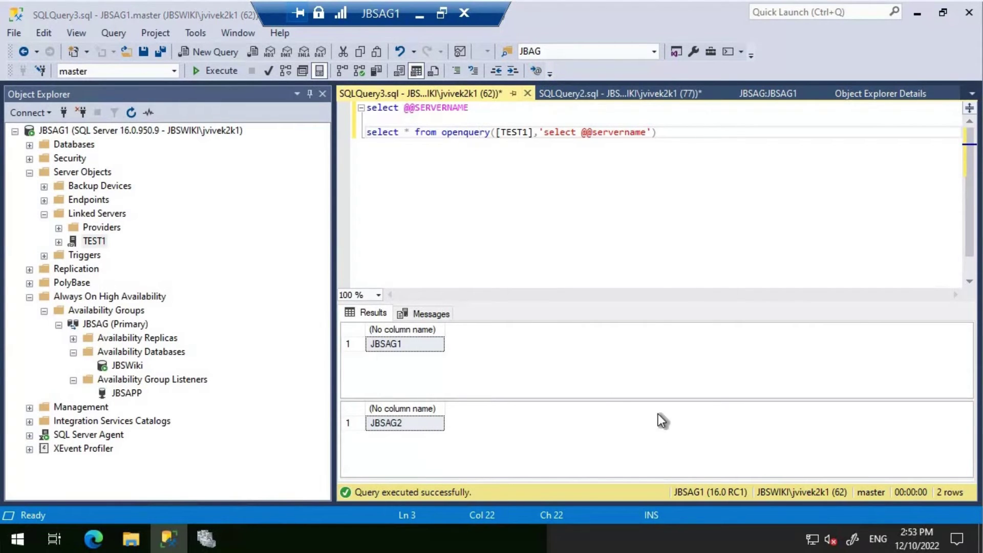
{"action": "key", "text": "ctrl+F4"}
{"action": "left_click", "coordinate": [548, 364]}
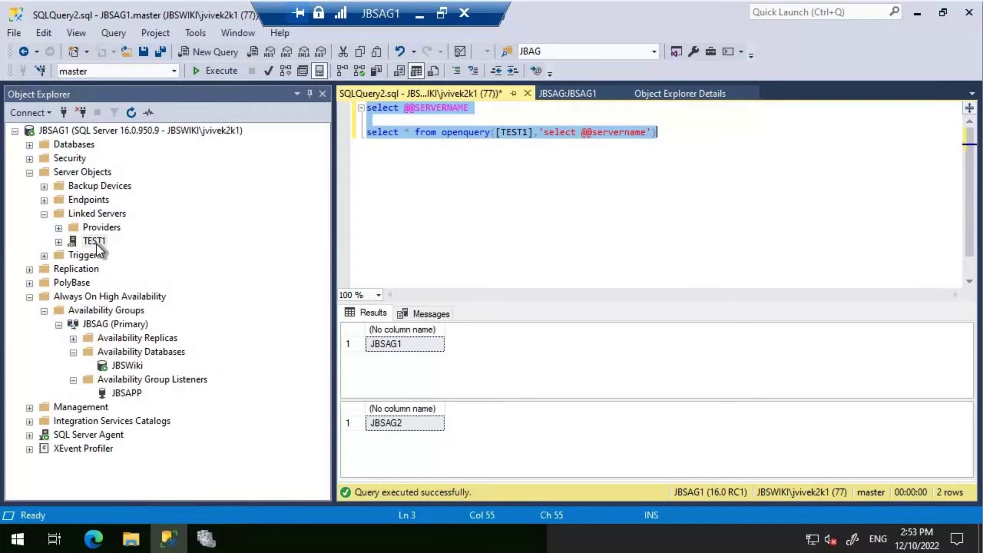
- Open ODBC Data Sources (64-bit) and show its system data sources
{"action": "left_click", "coordinate": [17, 539]}
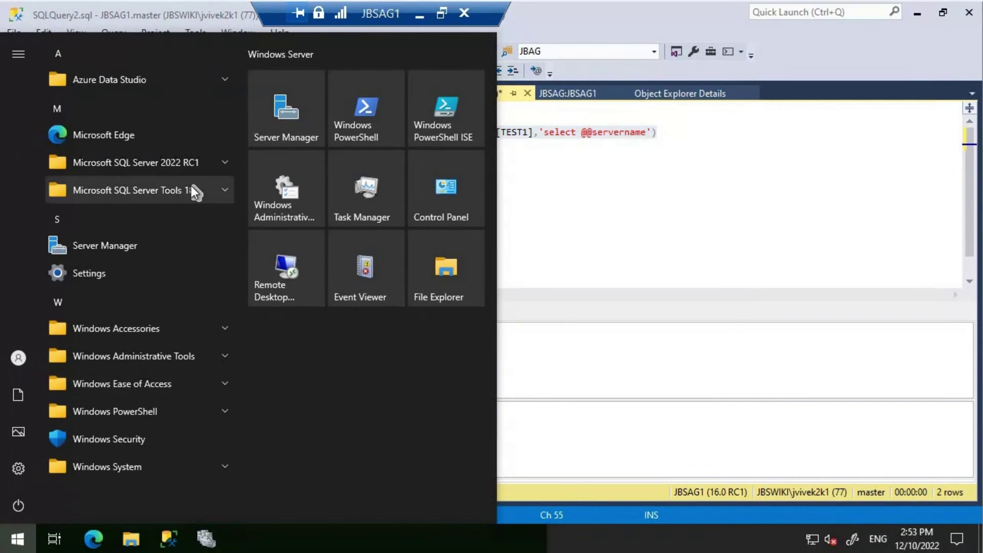
{"action": "key", "text": "Escape"}
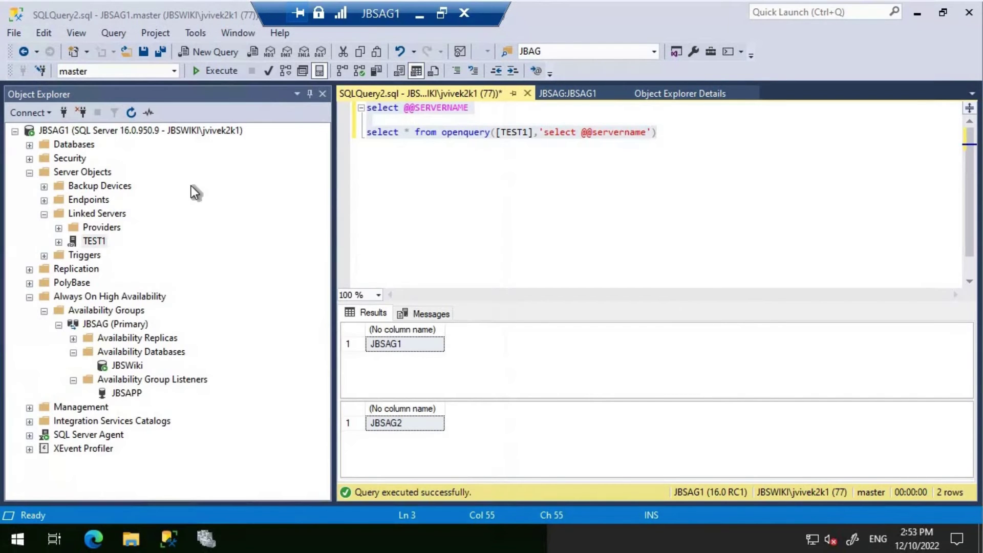
{"action": "key", "text": "super"}
{"action": "type", "text": "odbc"}
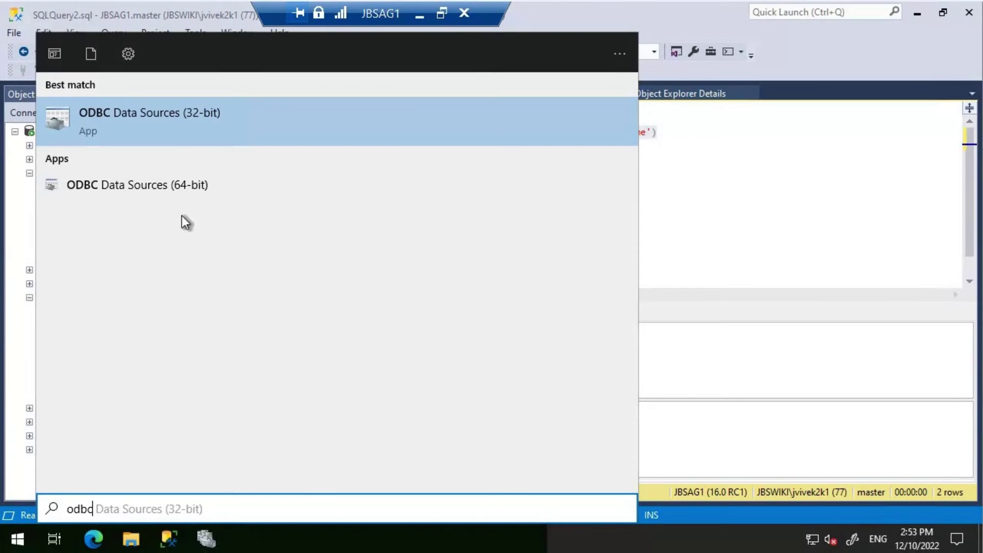
{"action": "left_click", "coordinate": [149, 189]}
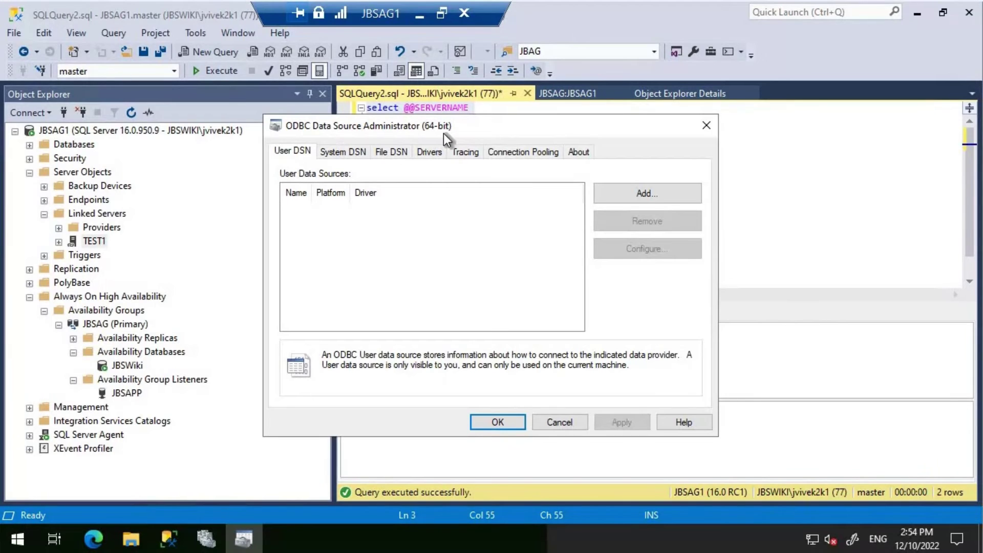
{"action": "left_click", "coordinate": [345, 152]}
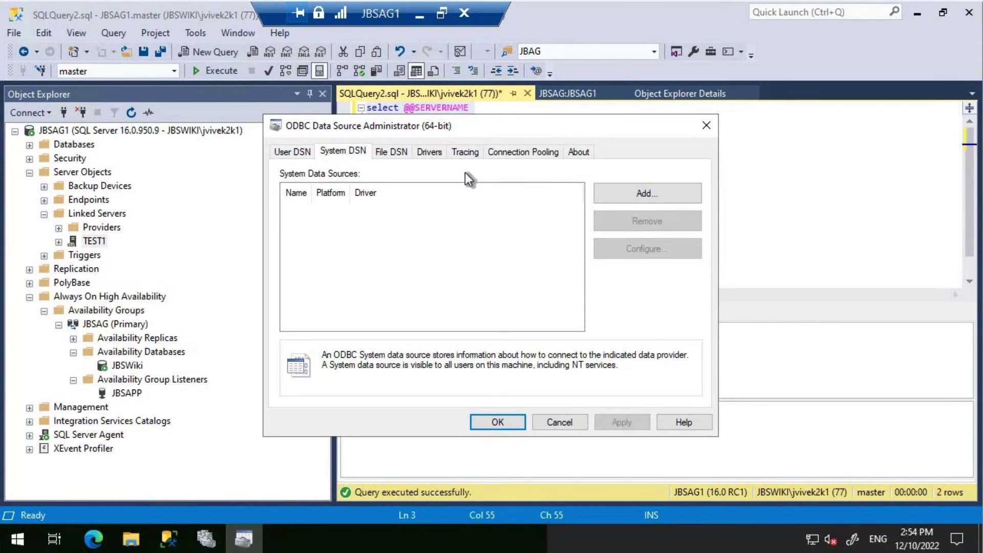
{"action": "left_click", "coordinate": [644, 194]}
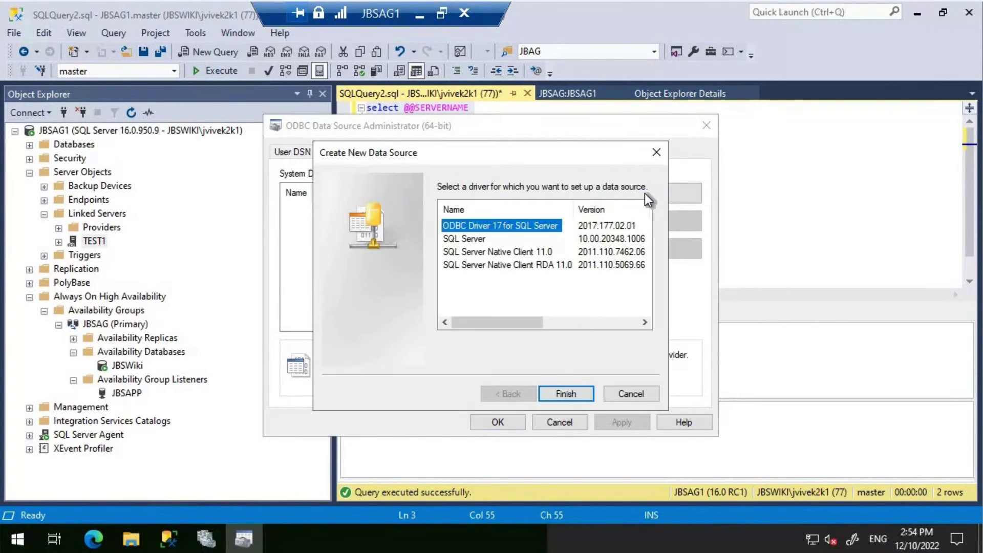
{"action": "left_click", "coordinate": [478, 240]}
{"action": "left_click", "coordinate": [574, 391]}
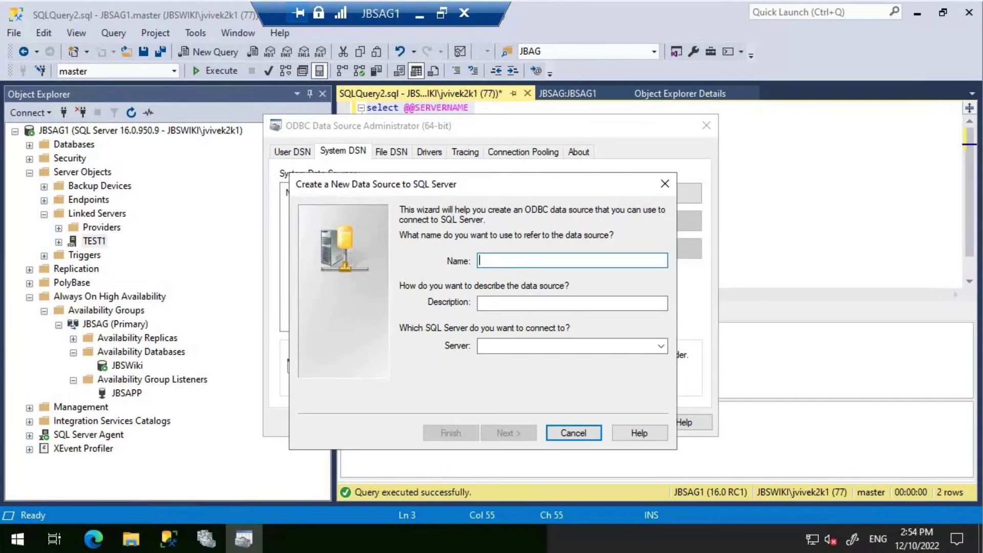
{"action": "type", "text": "TEST2"}
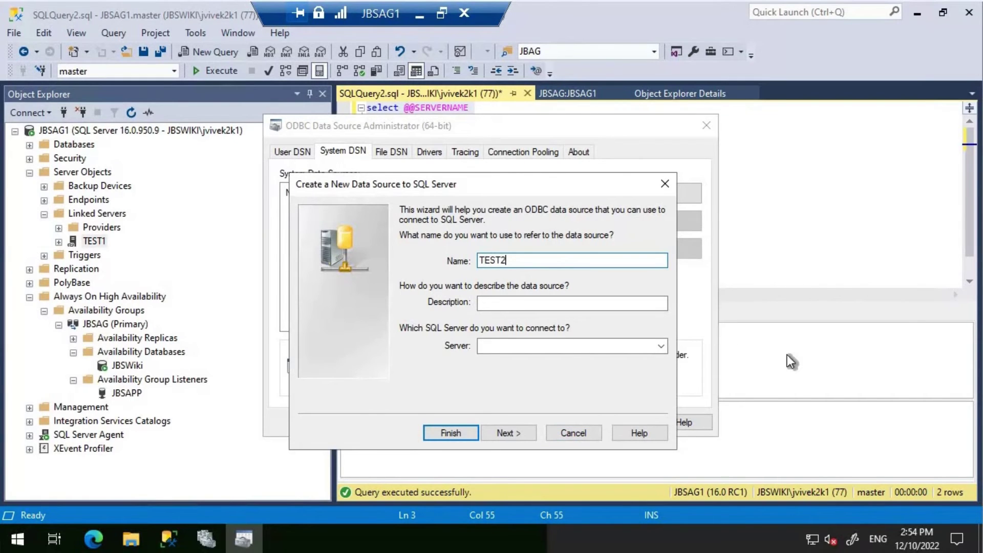
{"action": "left_click", "coordinate": [538, 345]}
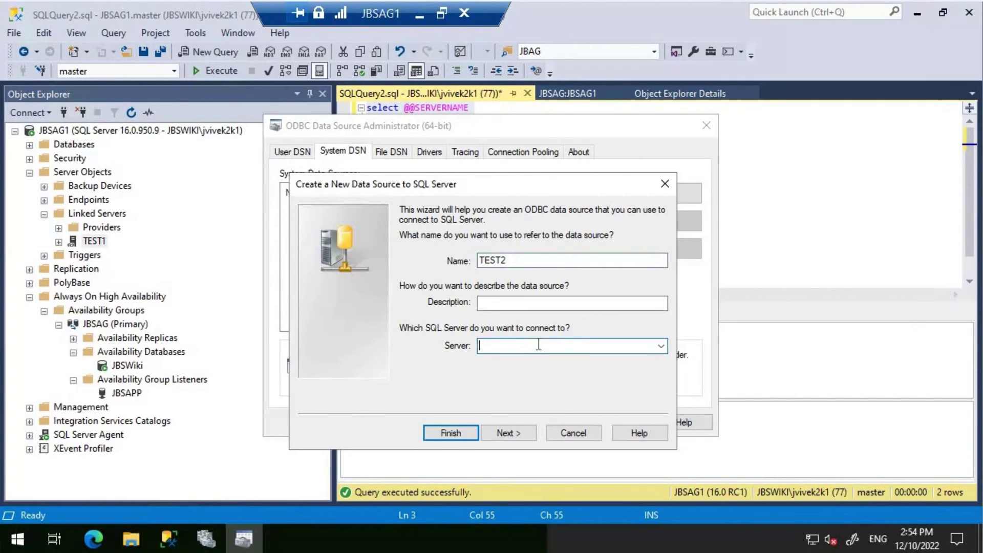
{"action": "type", "text": "JBSAPP"}
{"action": "left_click", "coordinate": [501, 436]}
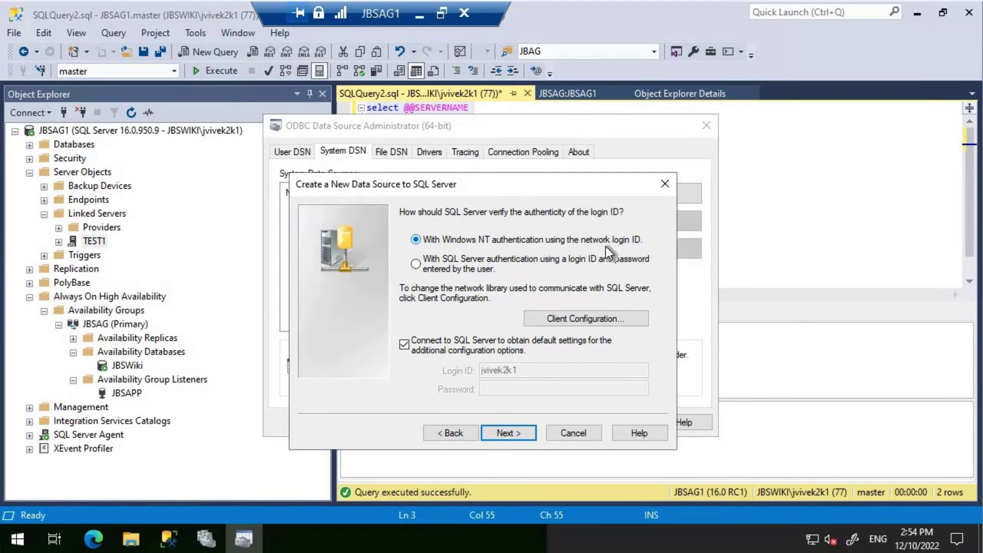
{"action": "left_click", "coordinate": [515, 436]}
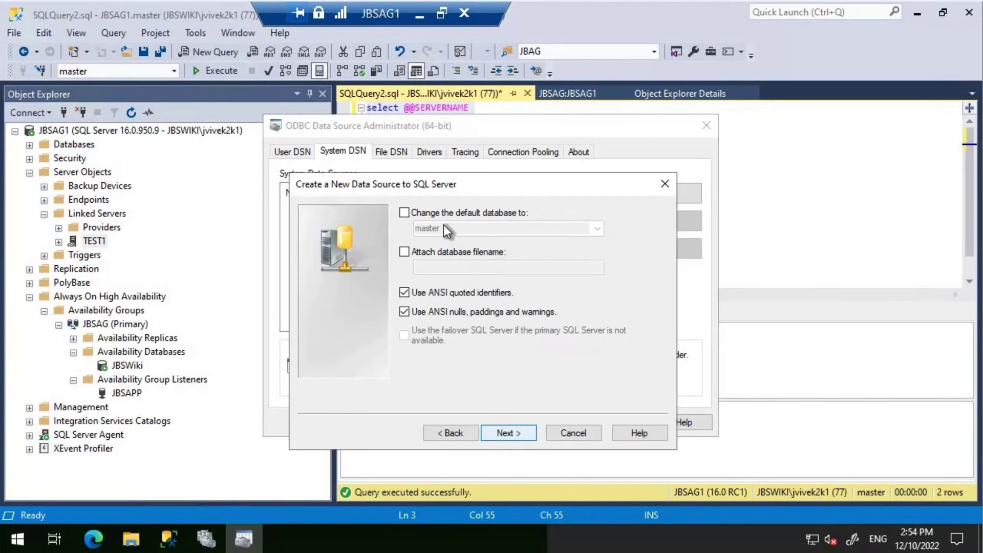
{"action": "left_click", "coordinate": [435, 211]}
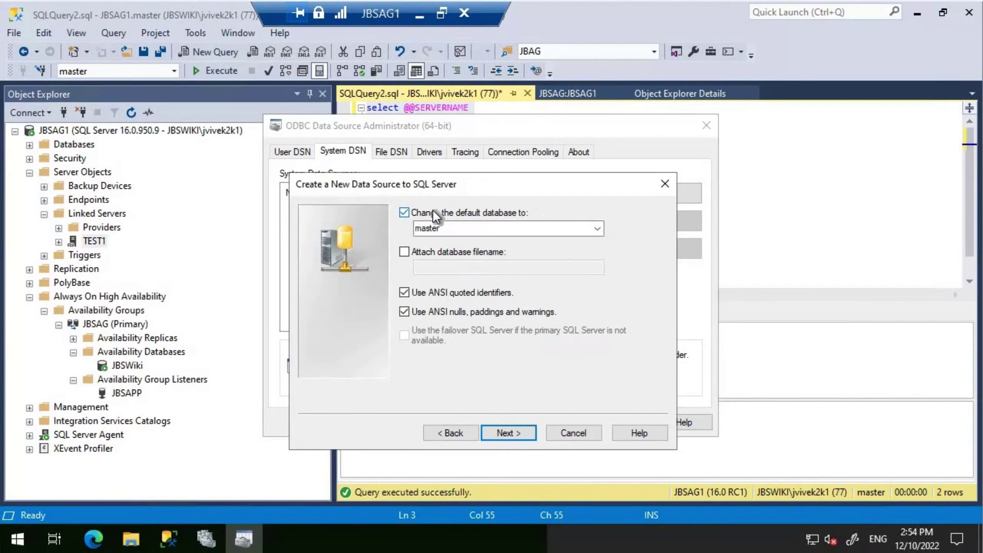
{"action": "left_click", "coordinate": [597, 227]}
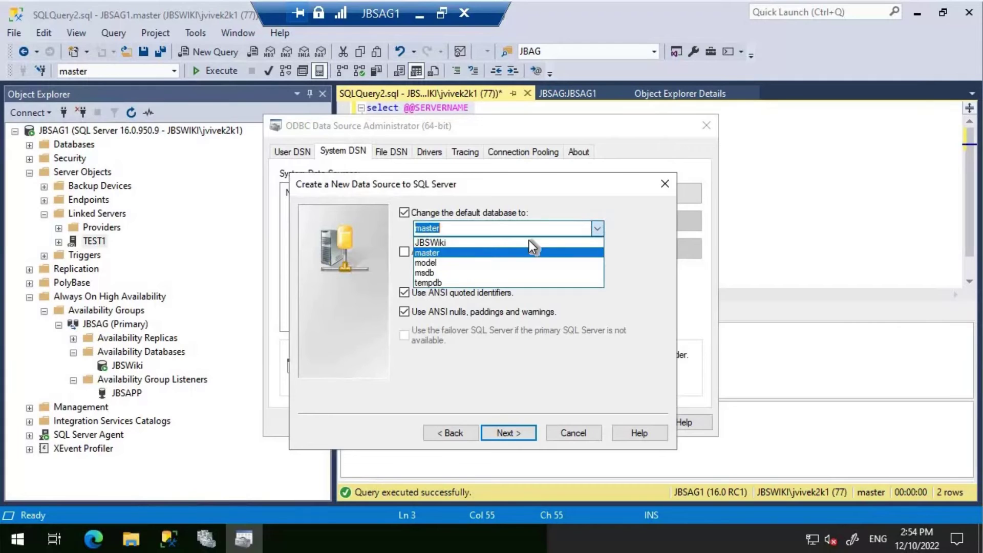
{"action": "left_click", "coordinate": [476, 240]}
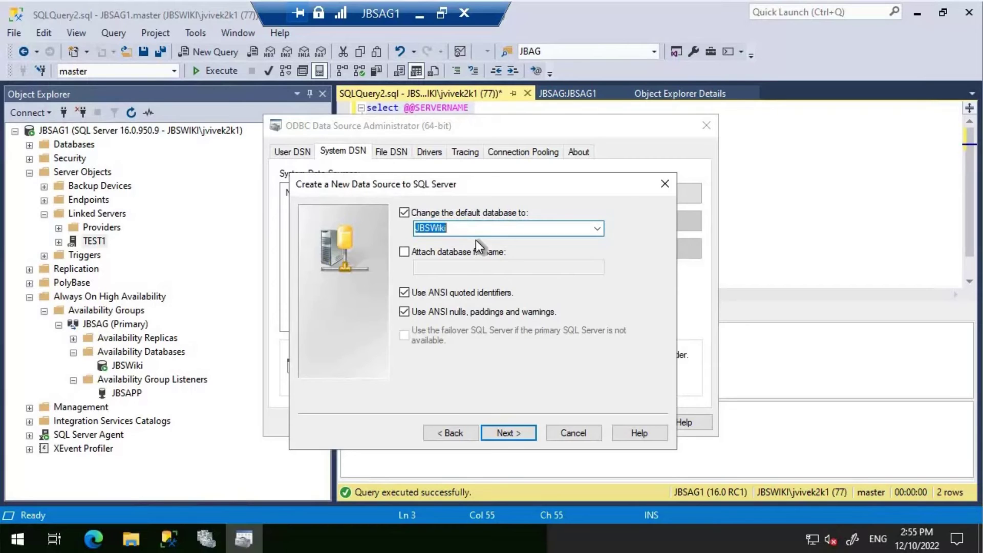
{"action": "left_click", "coordinate": [508, 431]}
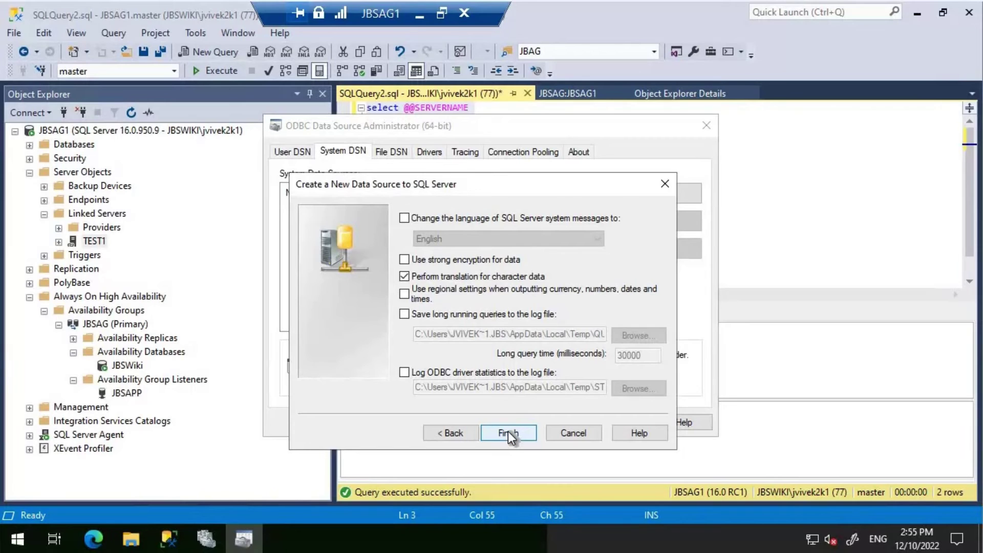
{"action": "left_click", "coordinate": [508, 433]}
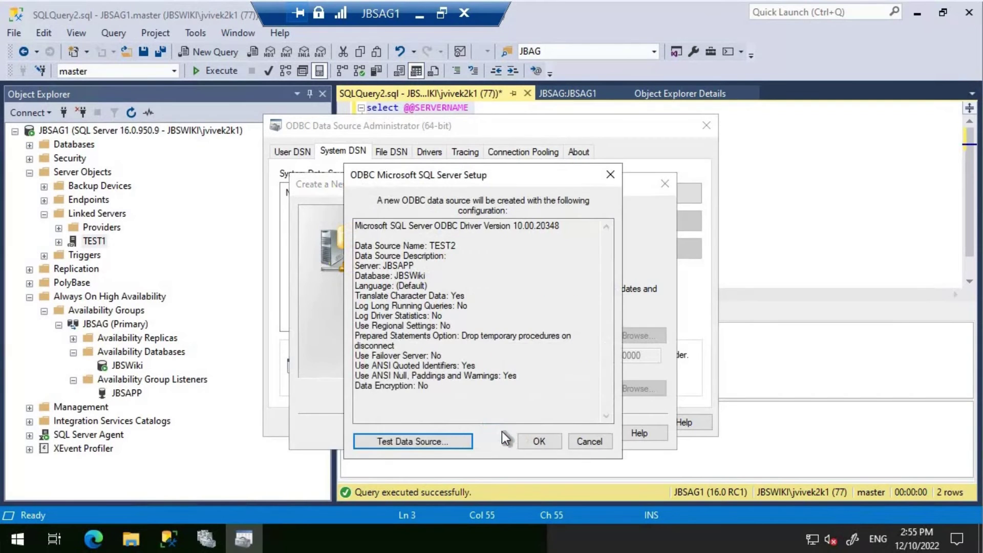
{"action": "left_click", "coordinate": [416, 441]}
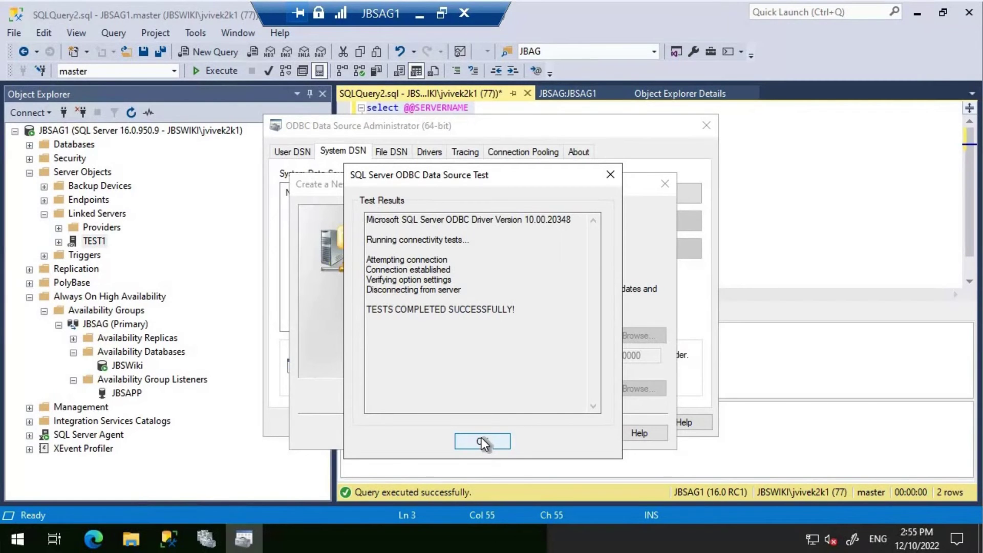
{"action": "left_click", "coordinate": [496, 438]}
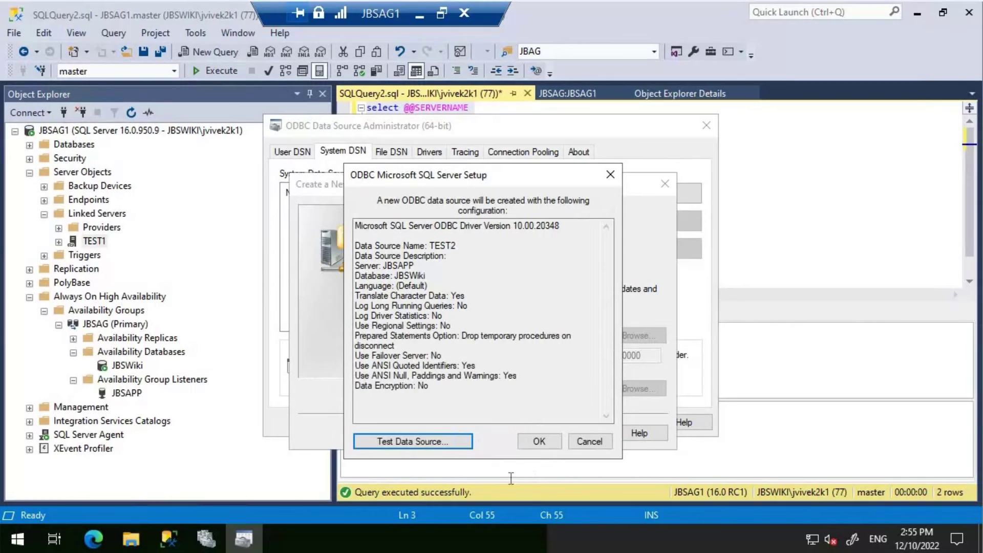
{"action": "left_click", "coordinate": [594, 441]}
{"action": "left_click", "coordinate": [570, 432]}
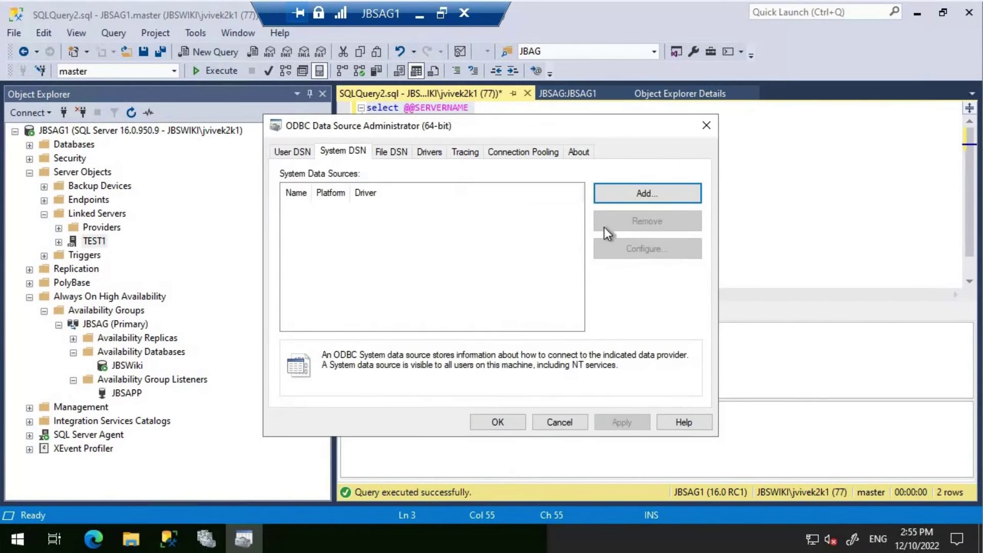
- Start a system data source with ODBC Driver 17 for SQL Server, named TEST2, for server JBSAPP with Integrated Windows authentication
{"action": "left_click", "coordinate": [637, 192]}
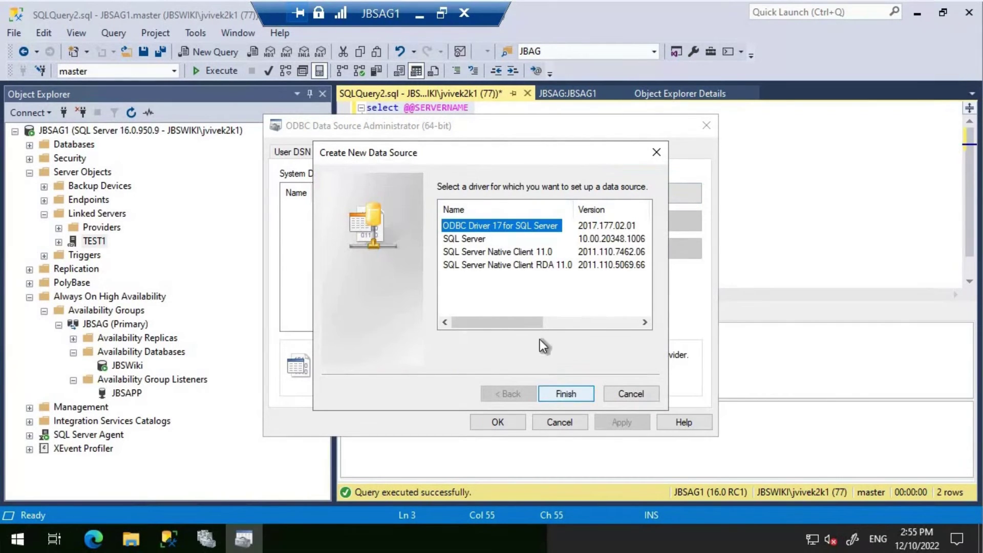
{"action": "left_click", "coordinate": [564, 395]}
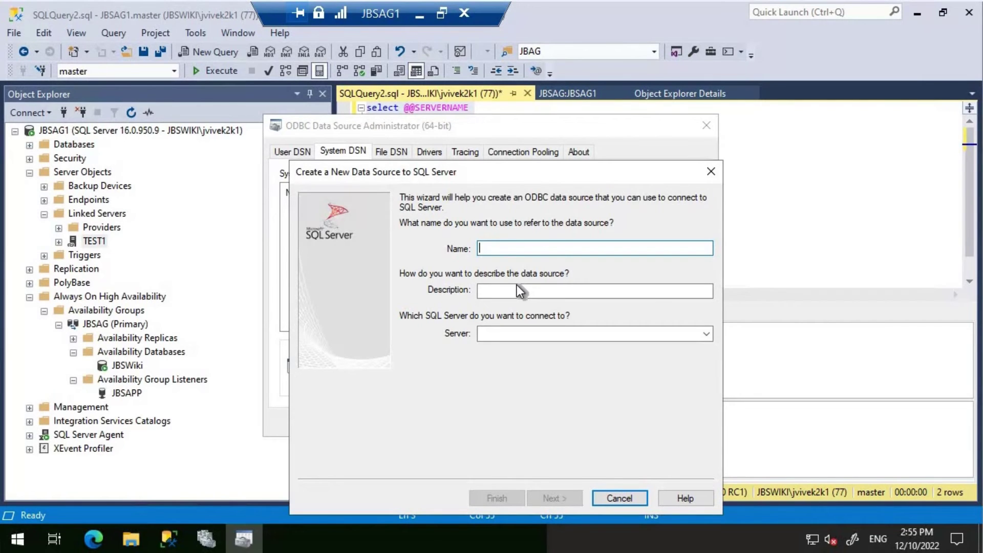
{"action": "type", "text": "TEST2"}
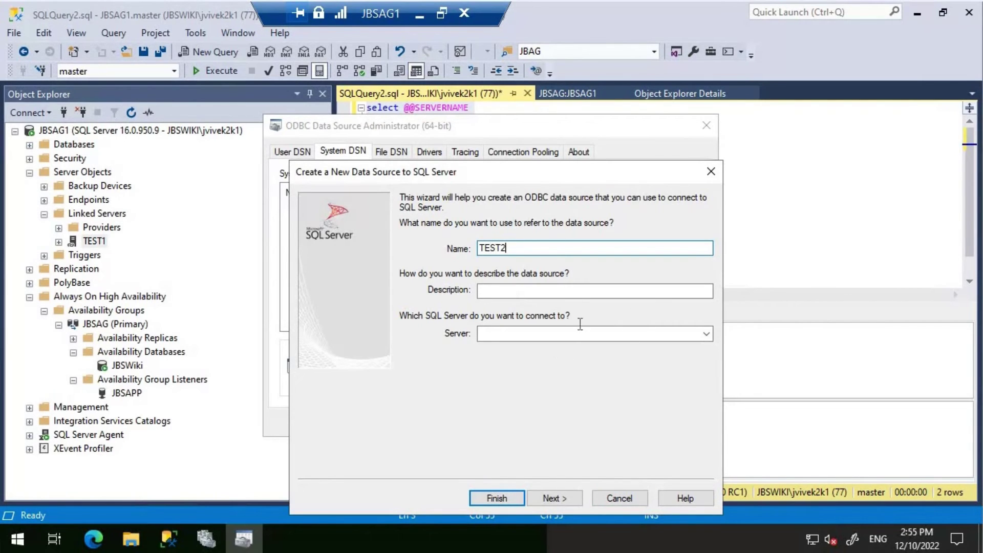
{"action": "left_click", "coordinate": [564, 334]}
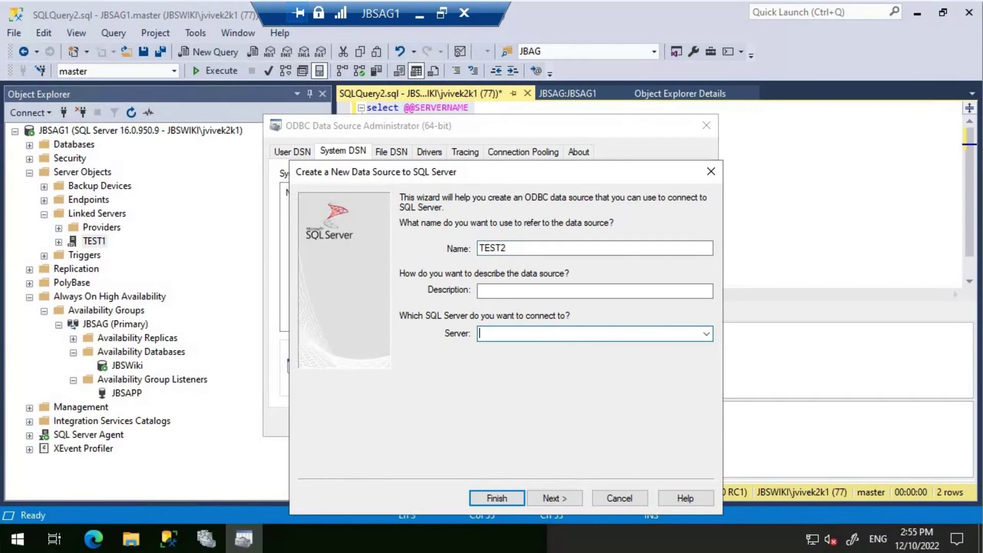
{"action": "type", "text": "JBSAPP"}
{"action": "left_click", "coordinate": [559, 497]}
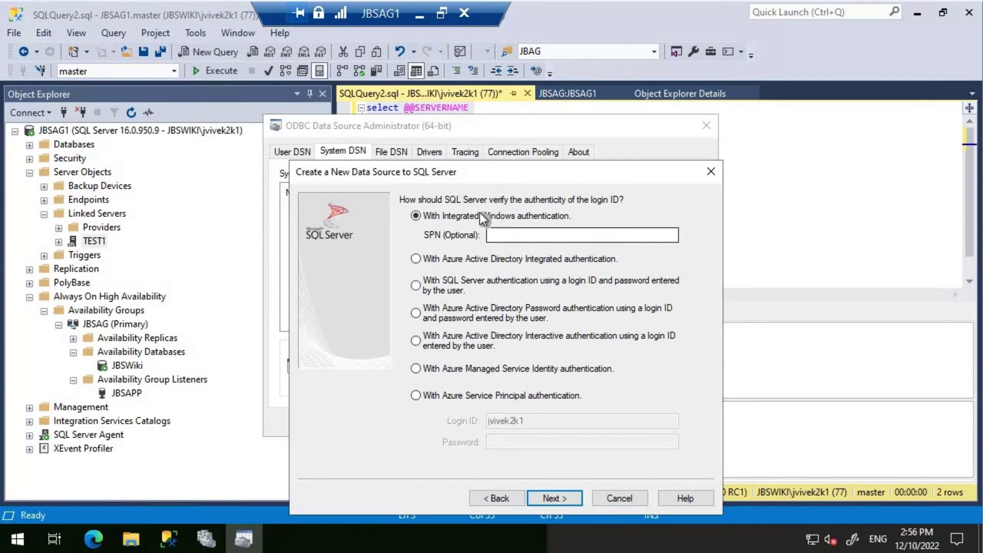
{"action": "left_click", "coordinate": [560, 500]}
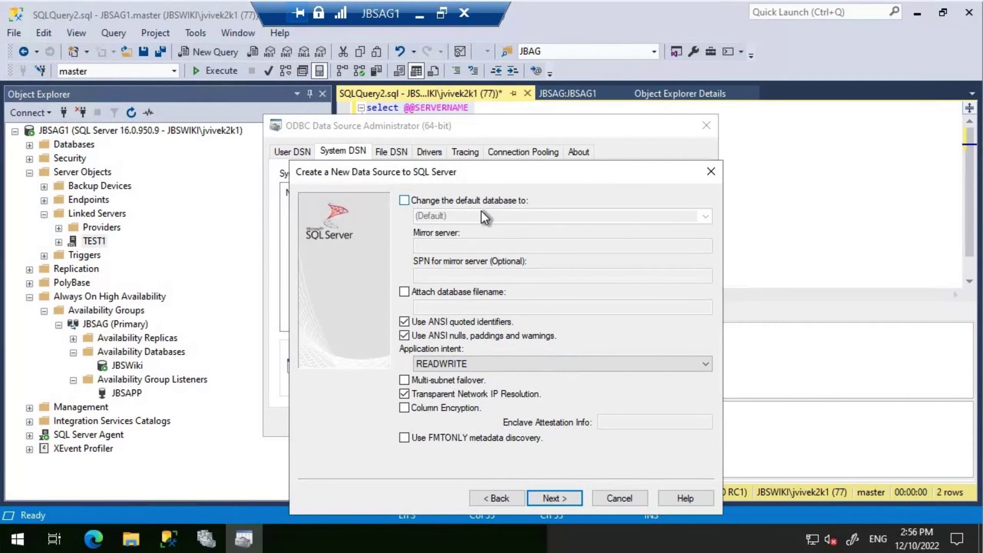
- Set the data source's default database to JBSWiki, enable multi-subnet failover, and set the application intent to READONLY
{"action": "left_click", "coordinate": [404, 199]}
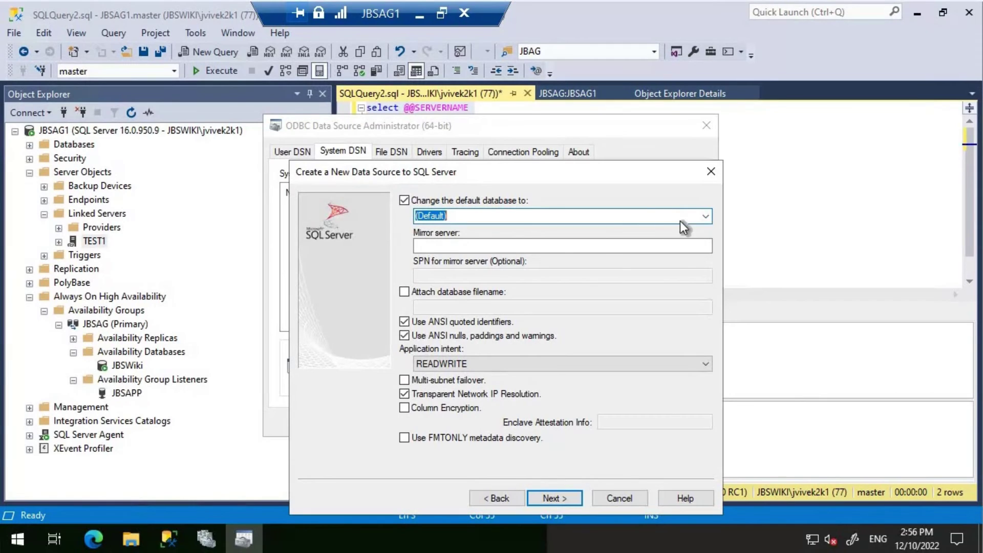
{"action": "left_click", "coordinate": [706, 216]}
{"action": "left_click", "coordinate": [465, 285]}
{"action": "left_click", "coordinate": [405, 380]}
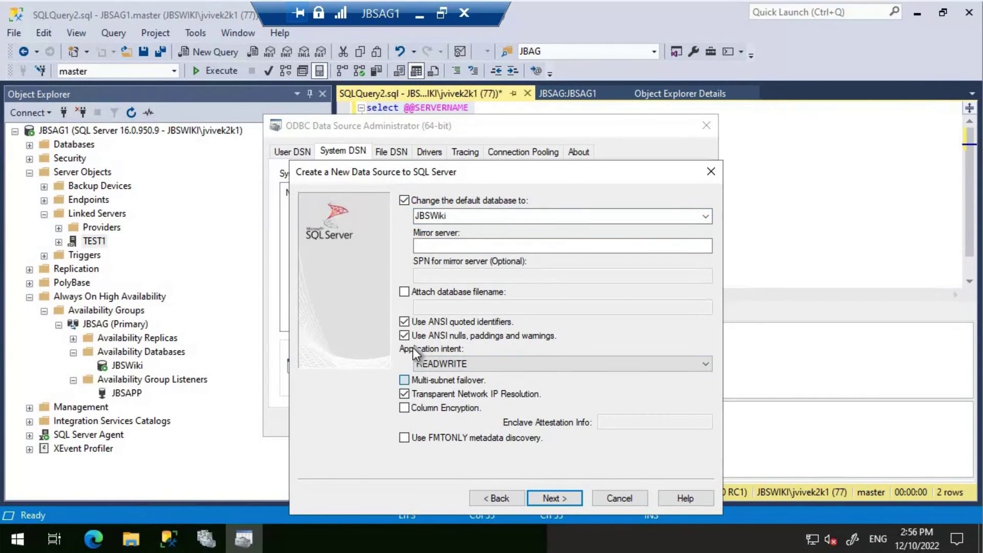
{"action": "left_click", "coordinate": [463, 363]}
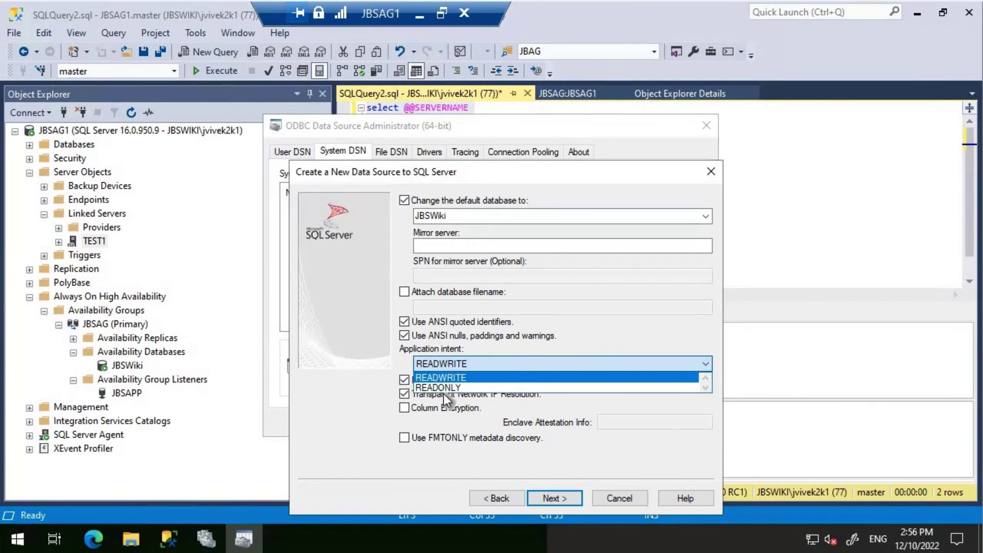
{"action": "left_click", "coordinate": [443, 385]}
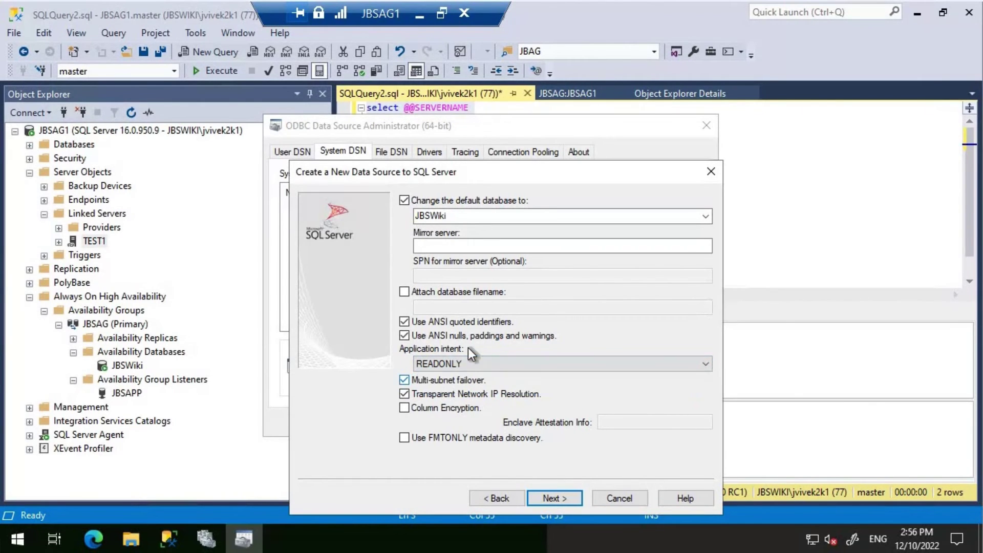
- Keep the remaining data source defaults, test the TEST2 connection, and create the data source
{"action": "left_click", "coordinate": [558, 500]}
{"action": "left_click", "coordinate": [558, 500]}
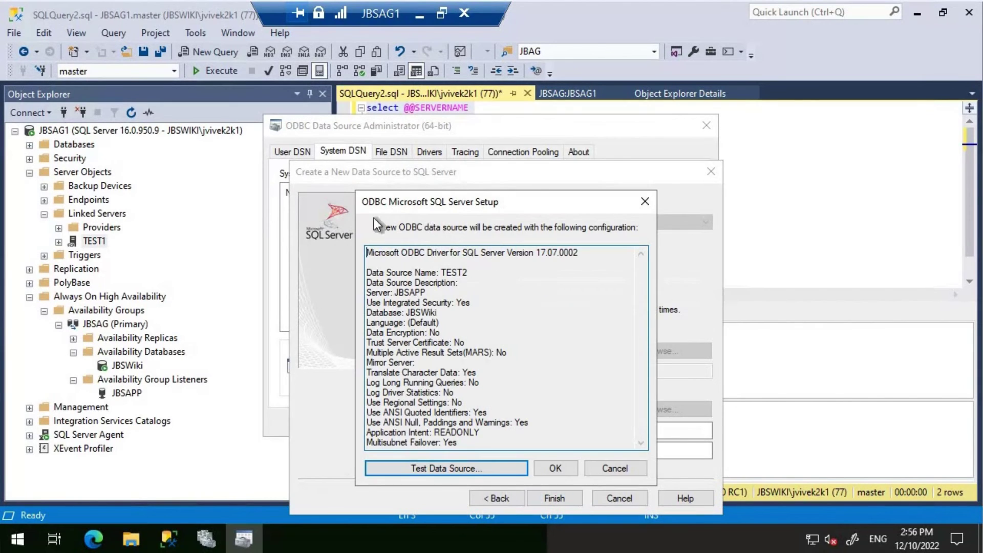
{"action": "left_click", "coordinate": [441, 465]}
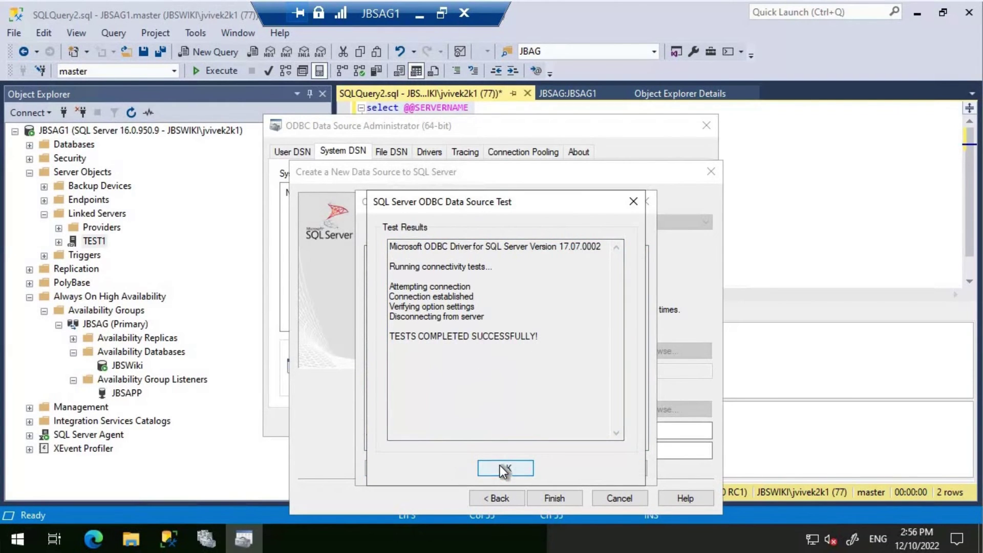
{"action": "left_click", "coordinate": [500, 466]}
{"action": "left_click", "coordinate": [557, 467]}
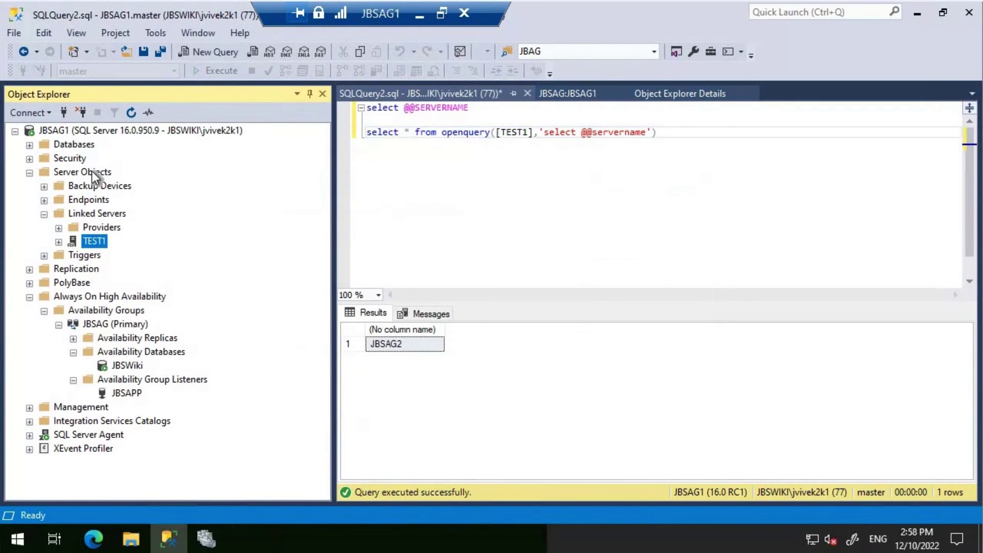
- Start a new linked server on JBSAG1 named TEST2 with the Microsoft OLE DB Provider for ODBC Drivers
{"action": "right_click", "coordinate": [90, 213]}
{"action": "key", "text": "Escape"}
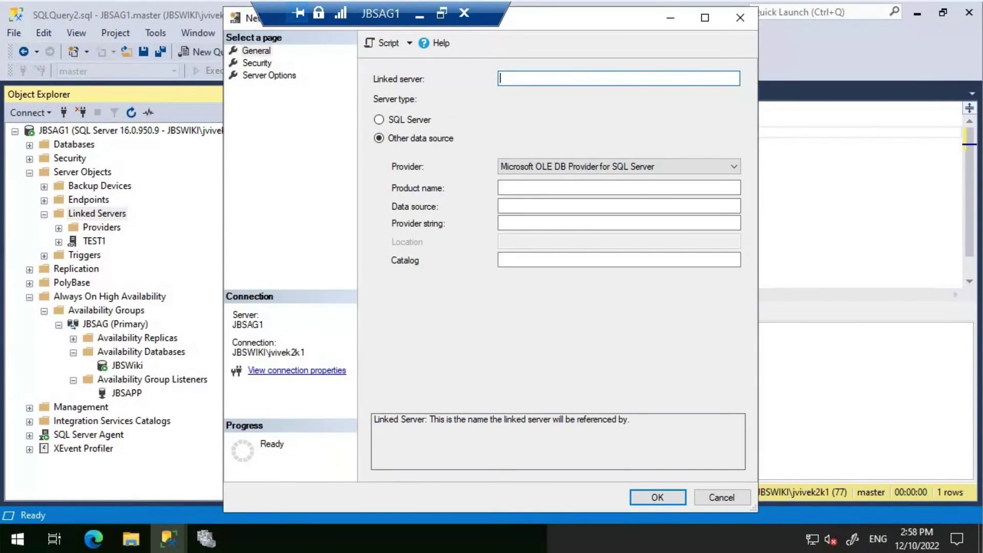
{"action": "type", "text": "TEST2"}
{"action": "left_click", "coordinate": [641, 167]}
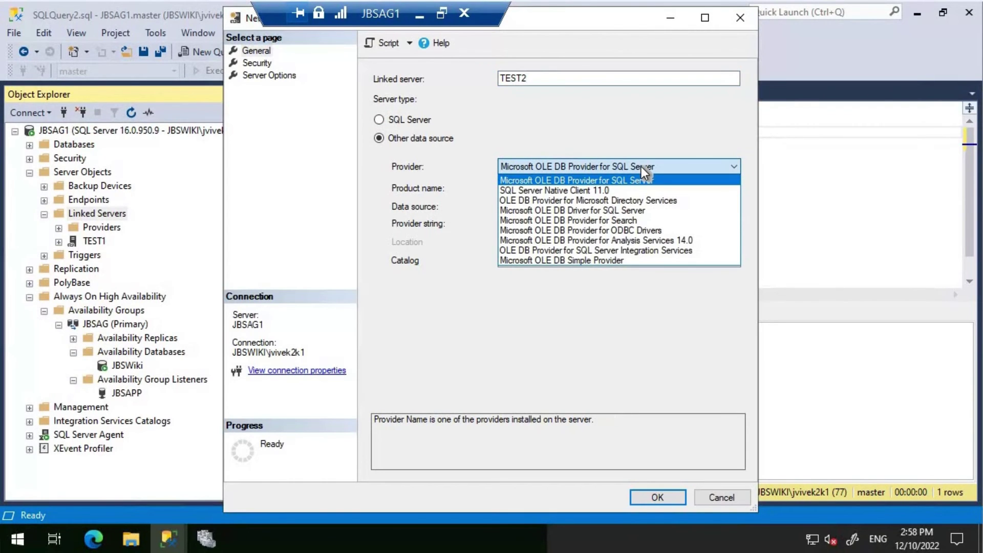
{"action": "left_click", "coordinate": [578, 229]}
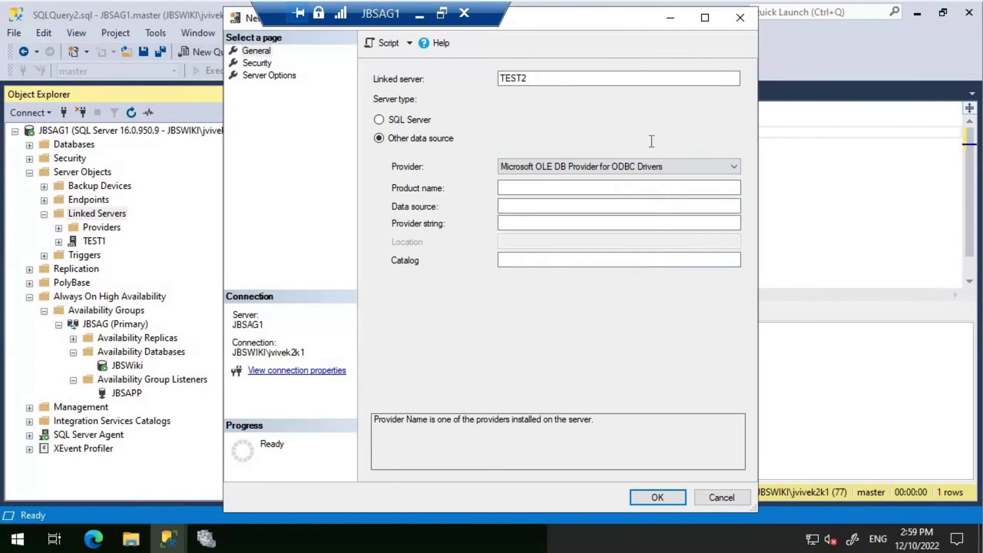
- Set both the product name and the data source of the linked server to TEST2
{"action": "left_click", "coordinate": [536, 192]}
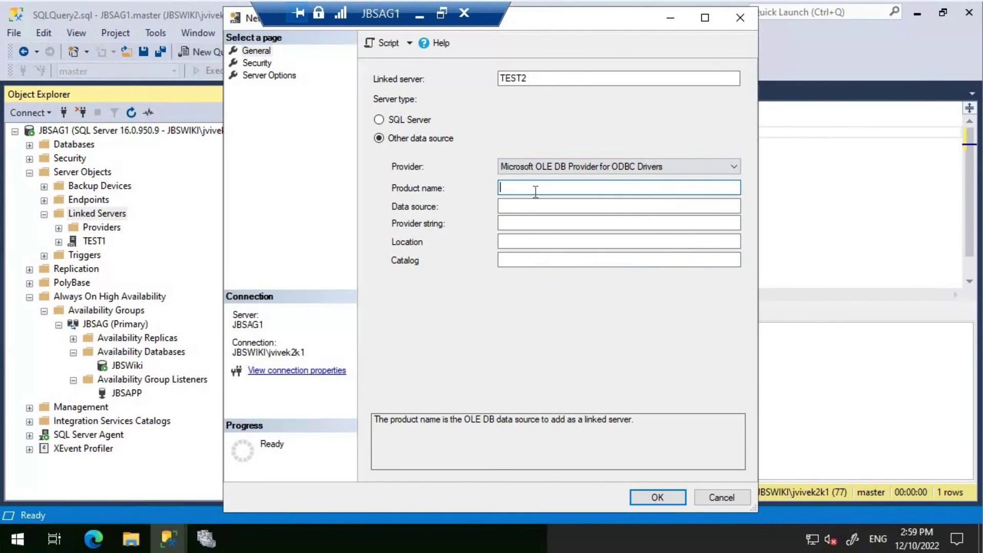
{"action": "type", "text": "TEST@"}
{"action": "left_click", "coordinate": [619, 206]}
{"action": "type", "text": "TEST"}
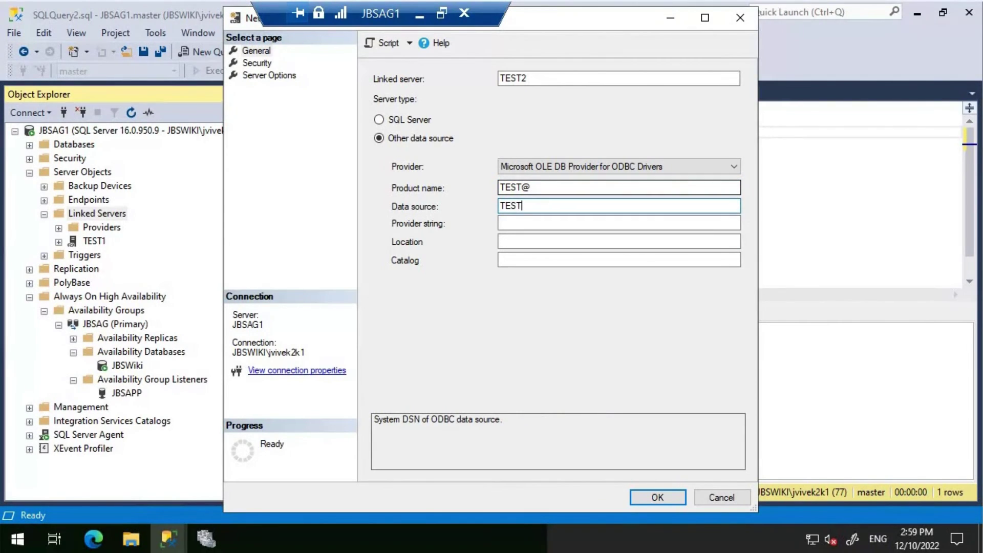
{"action": "type", "text": "2"}
{"action": "left_click", "coordinate": [550, 186]}
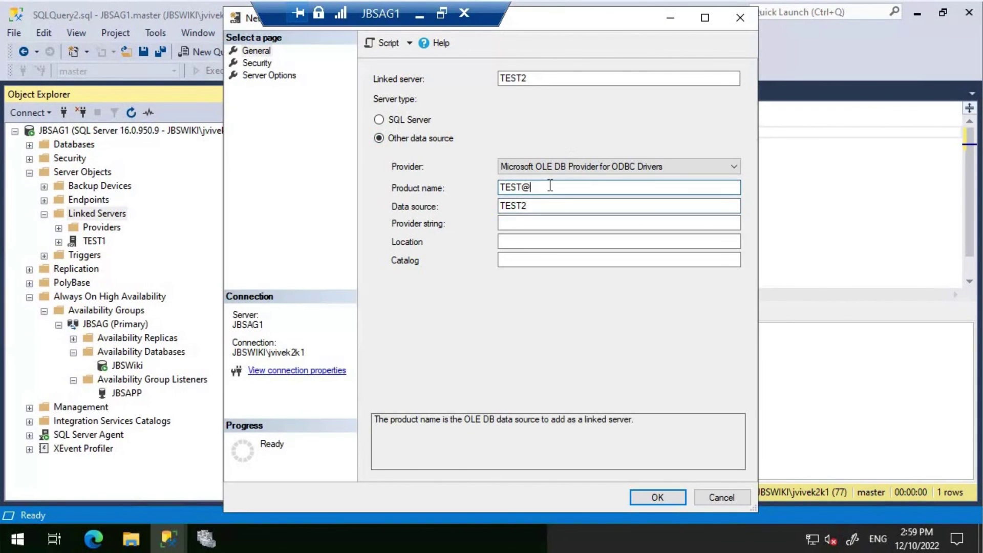
{"action": "key", "text": "BackSpace"}
{"action": "type", "text": "2"}
- Review the system data source's name in the 64-bit ODBC Data Source Administrator, and close it
{"action": "left_click", "coordinate": [20, 540]}
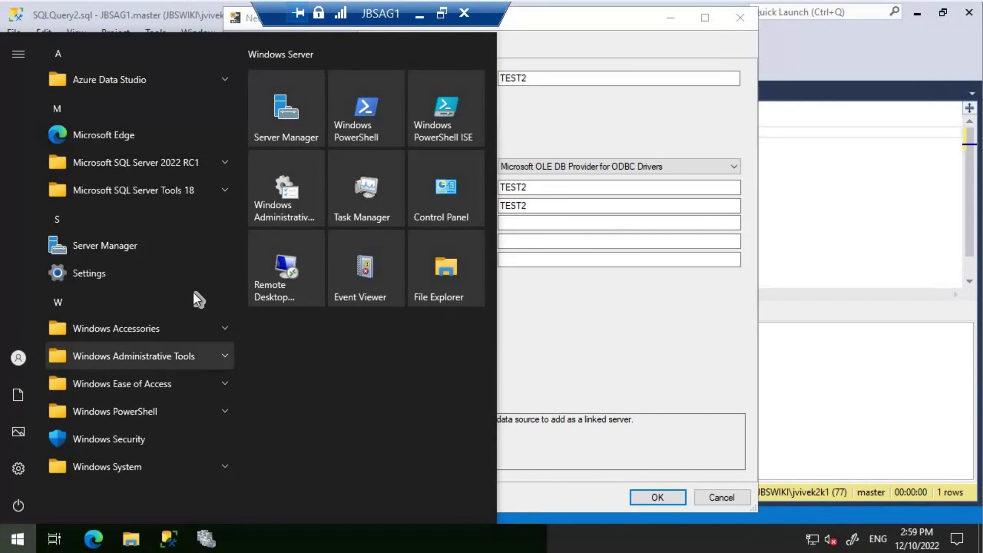
{"action": "type", "text": "data"}
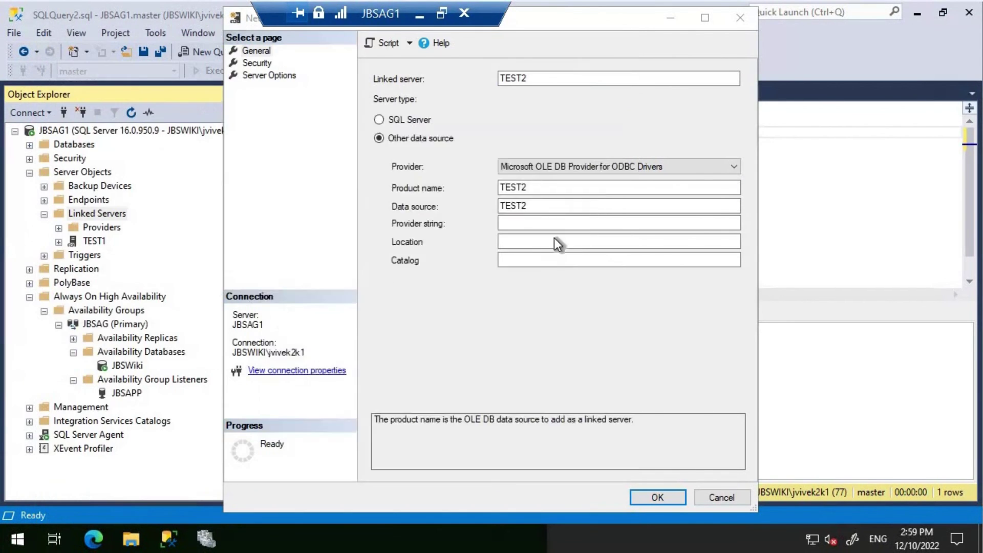
{"action": "key", "text": "ctrl+Tab"}
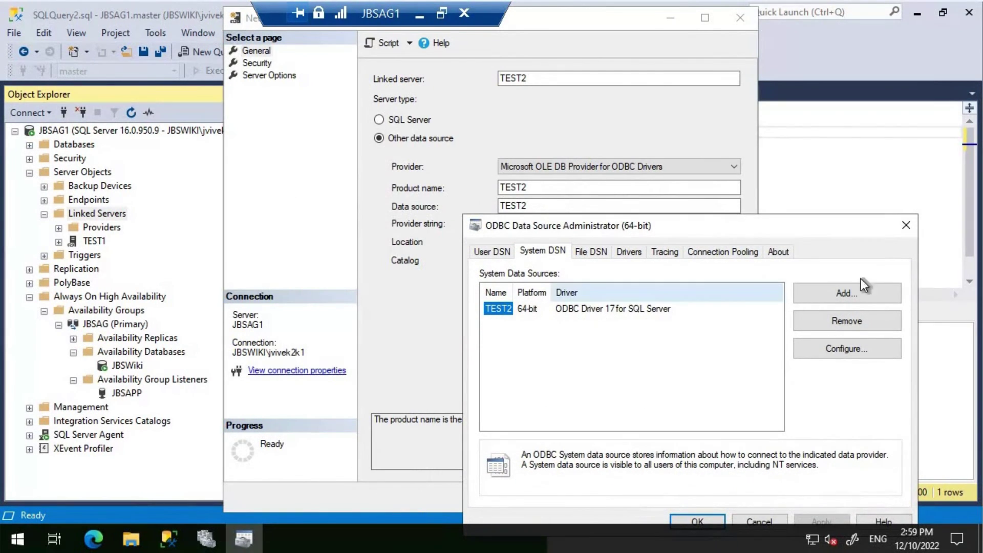
{"action": "left_click", "coordinate": [906, 225]}
- Have undefined logins connect using the login's current security context, and create the TEST2 linked server
{"action": "left_click", "coordinate": [253, 64]}
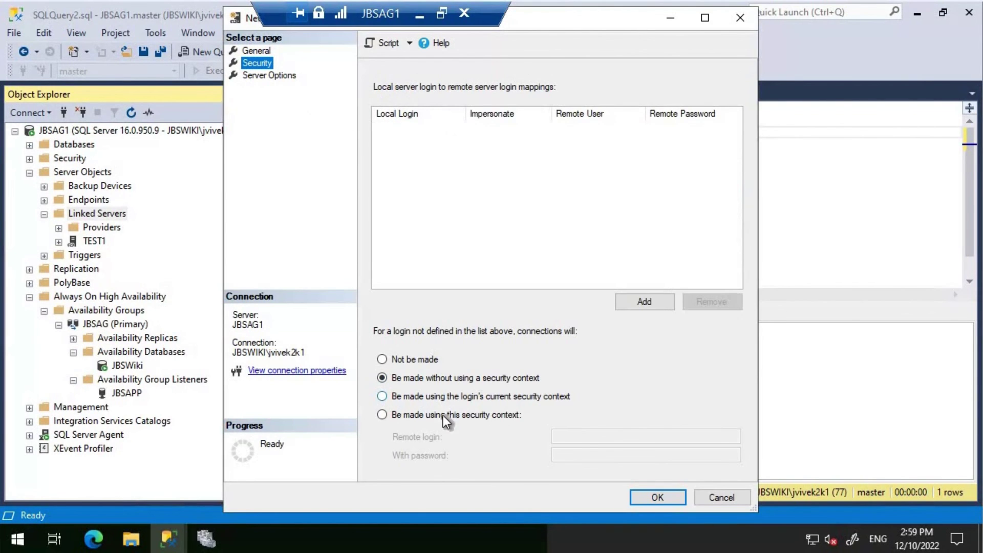
{"action": "left_click", "coordinate": [408, 399]}
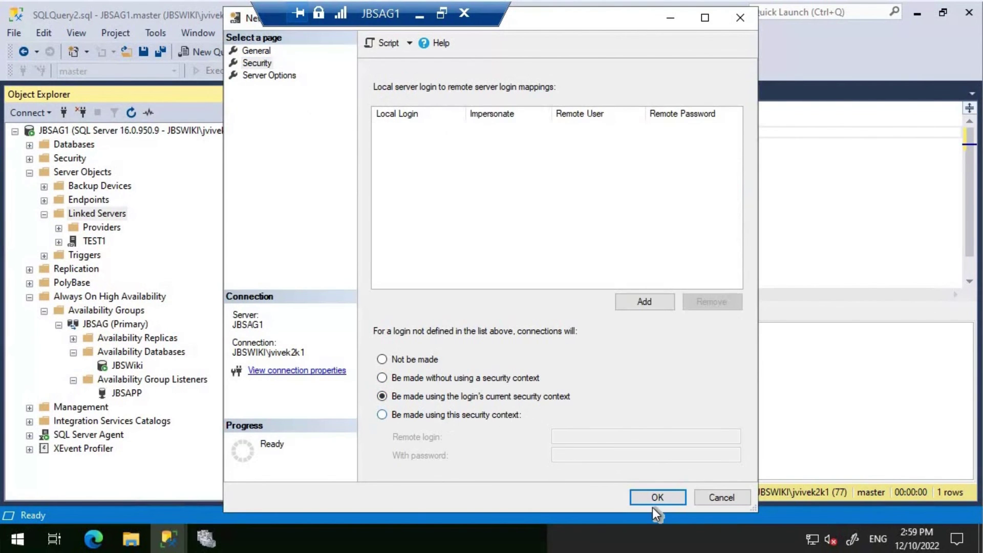
{"action": "left_click", "coordinate": [658, 497]}
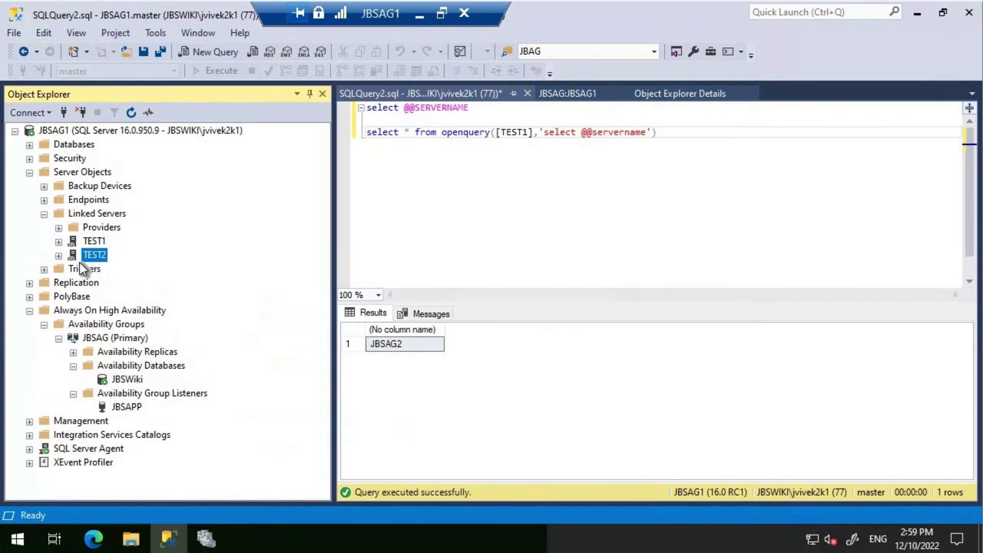
- Change the linked server in the openquery statement to TEST2 and execute both server-name queries
{"action": "left_click", "coordinate": [487, 121]}
{"action": "key", "text": "Down"}
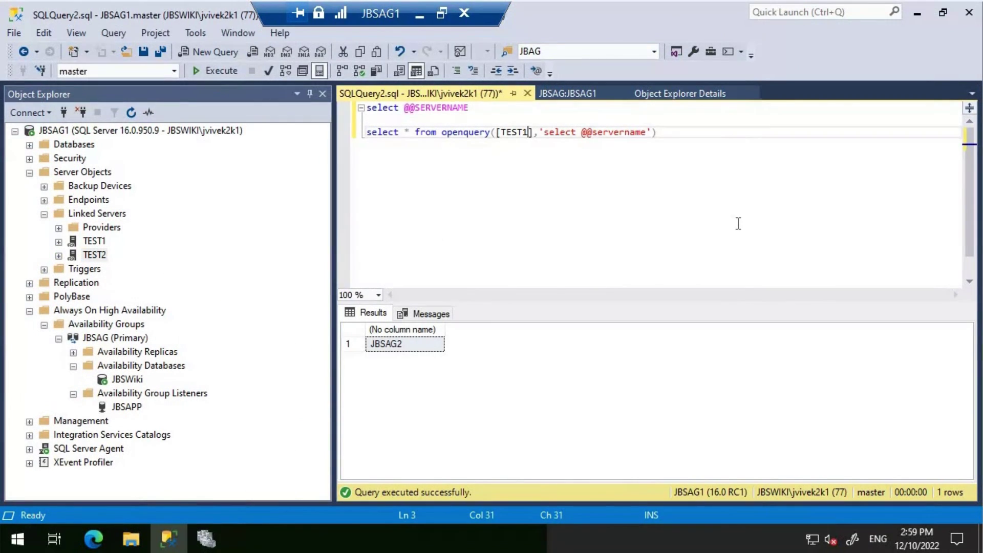
{"action": "key", "text": "BackSpace"}
{"action": "type", "text": "2"}
{"action": "left_click", "coordinate": [201, 70]}
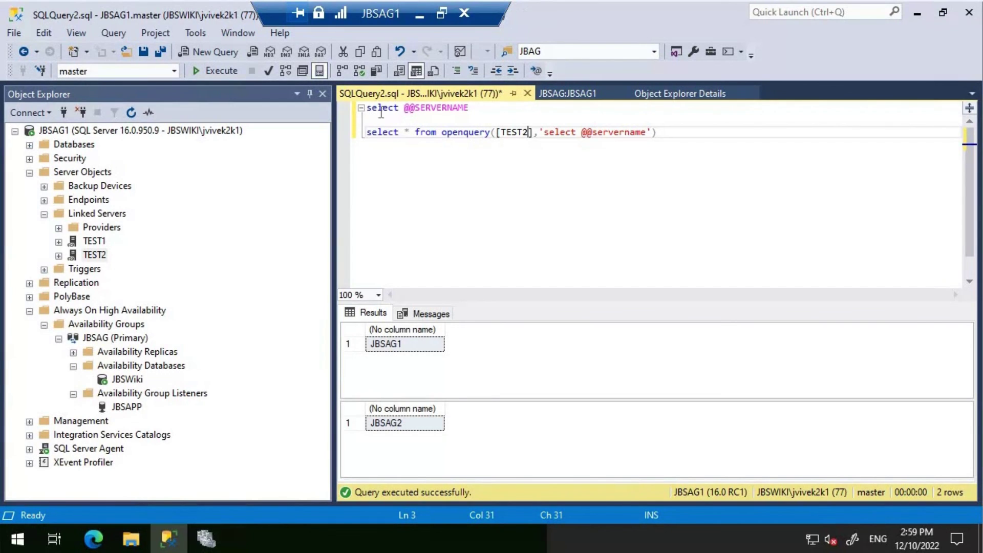